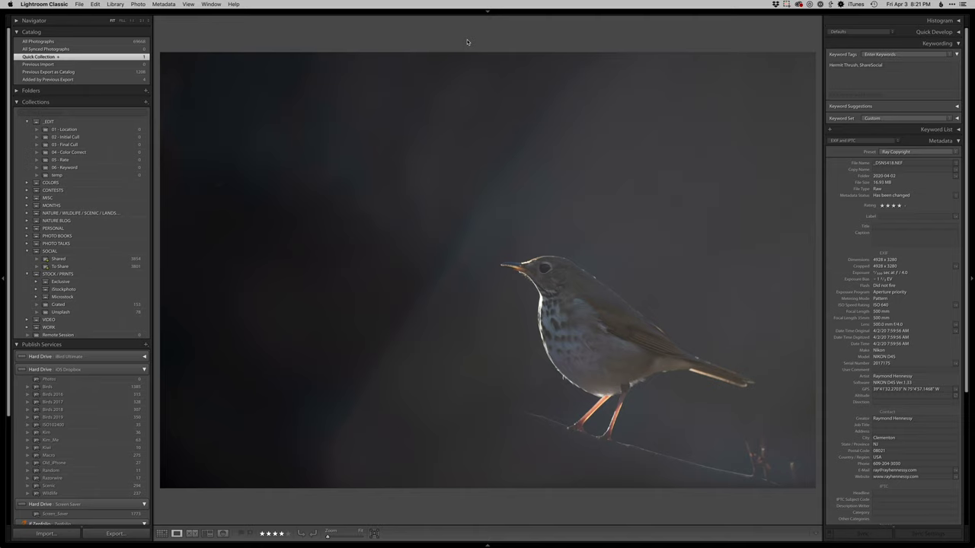
Bring the thrush photo into the Develop module and raise its exposure to +0.20.
key("d")
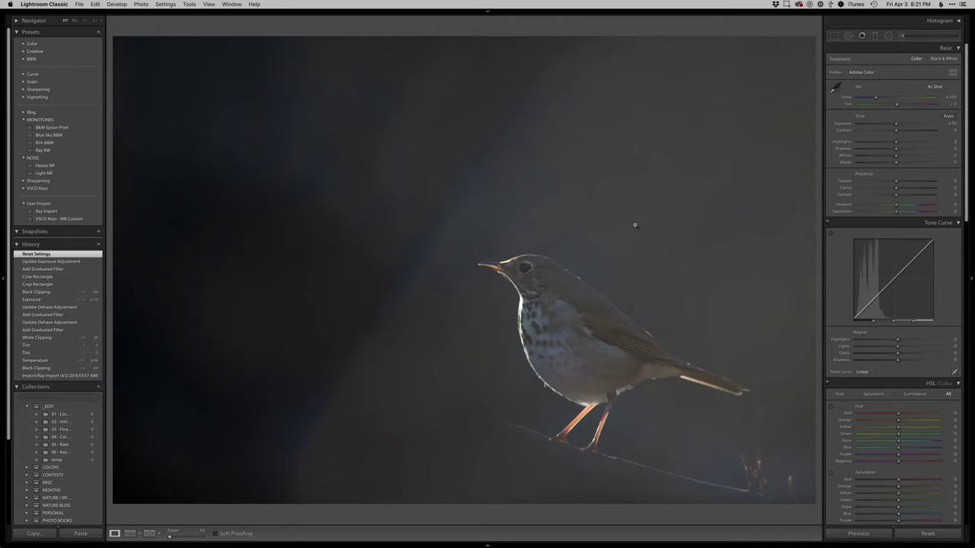
key("equal")
key("equal")
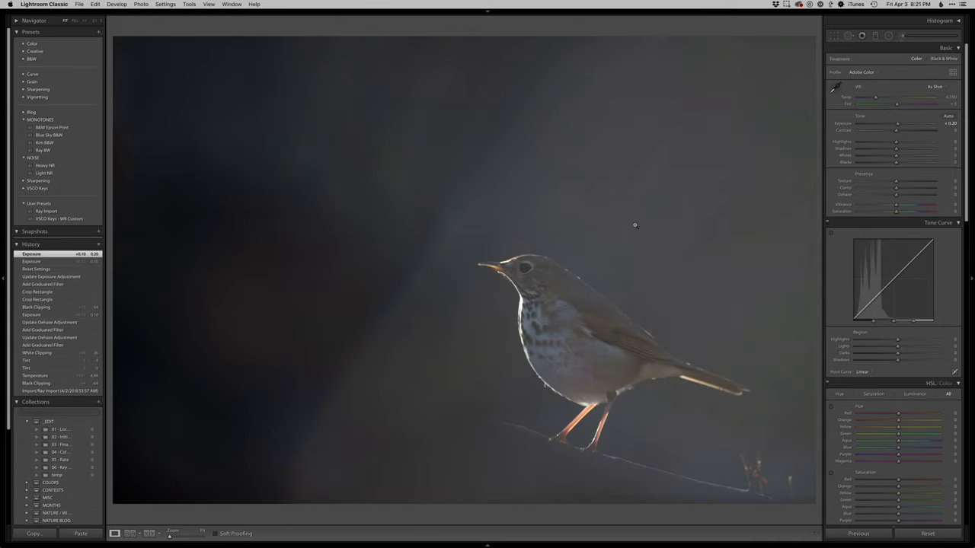
Set the photo's white balance temperature to 4,750 and its tint to -3.
key("comma")
key("comma")
key("equal")
key("equal")
key("equal")
key("equal")
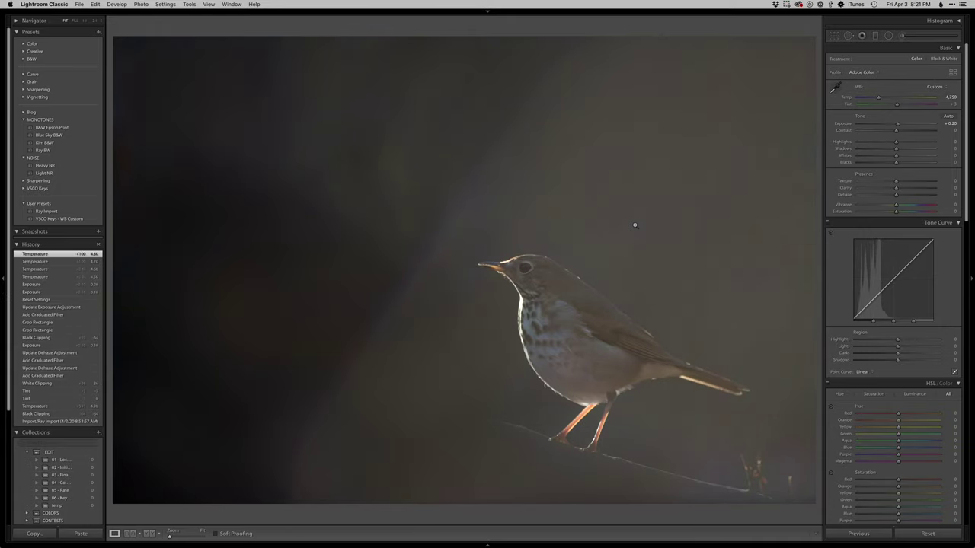
key("period")
key("minus")
key("minus")
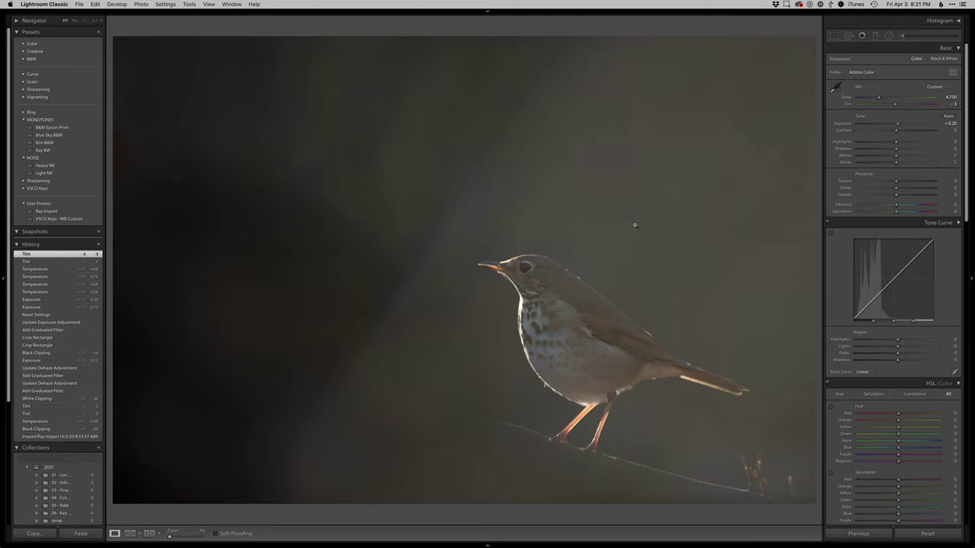
Raise the photo's shadows to +70.
key("period")
key("period")
key("period")
key("period")
key("equal")
key("equal")
key("equal")
key("equal")
key("equal")
key("equal")
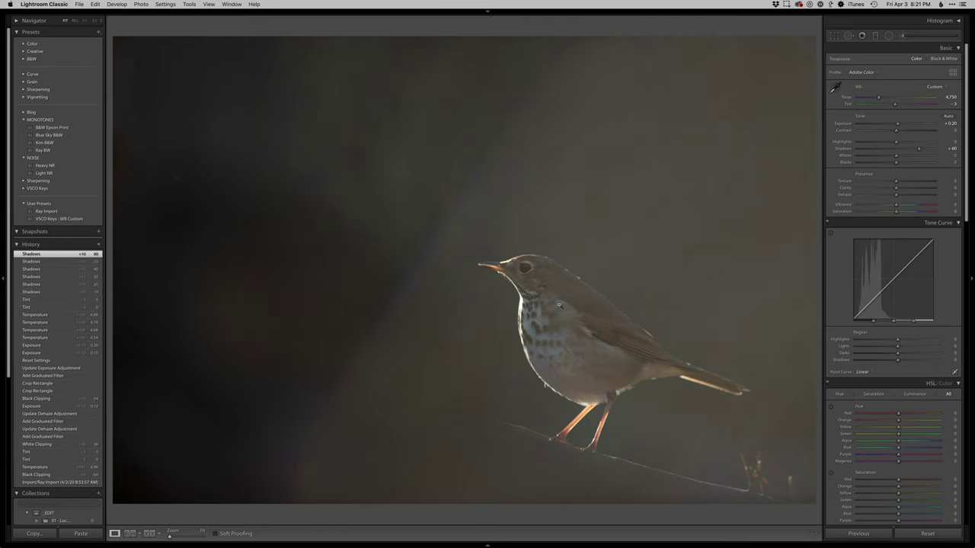
key("equal")
Raise the photo's overall exposure to +0.30.
key("comma")
key("comma")
key("comma")
key("equal")
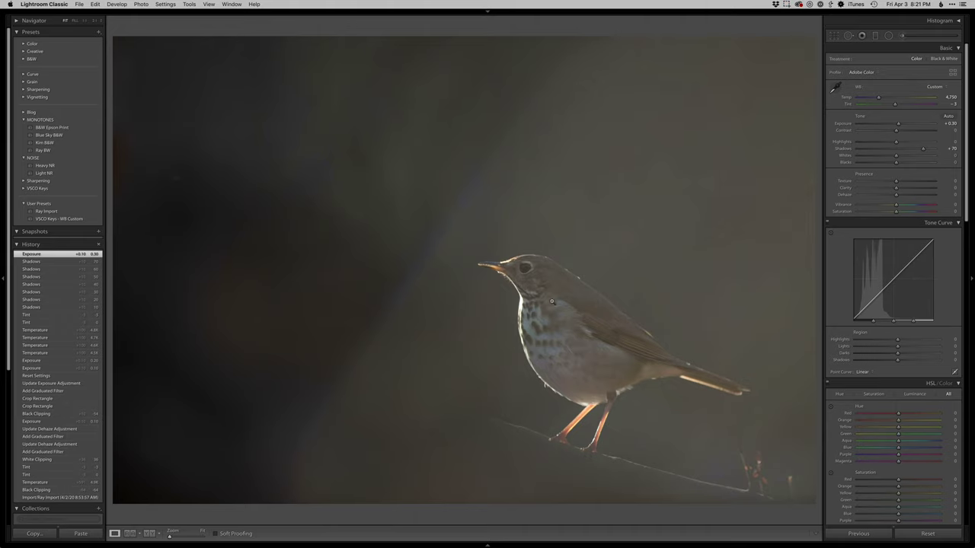
Lower the photo's blacks to -60.
key("period")
key("period")
key("period")
key("period")
key("period")
key("minus")
key("minus")
key("minus")
key("minus")
key("minus")
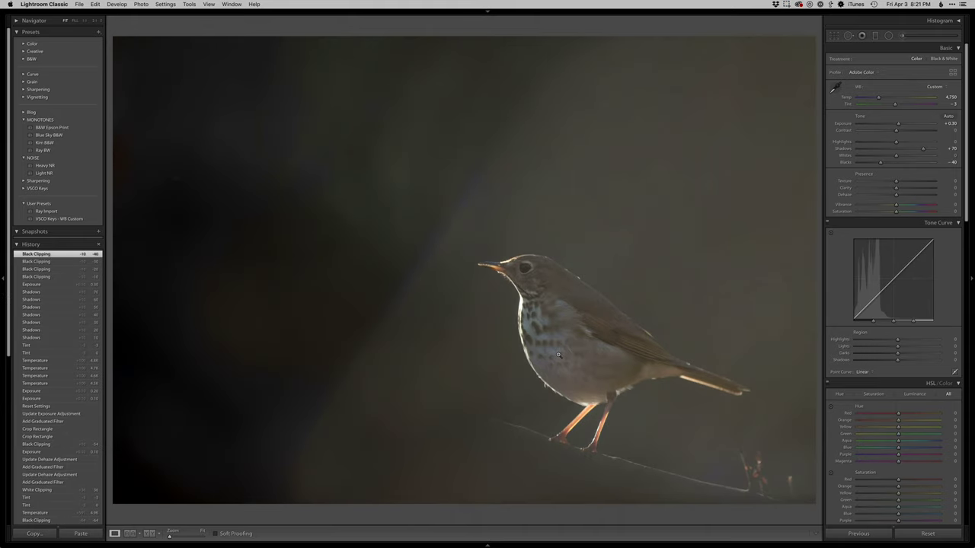
key("minus")
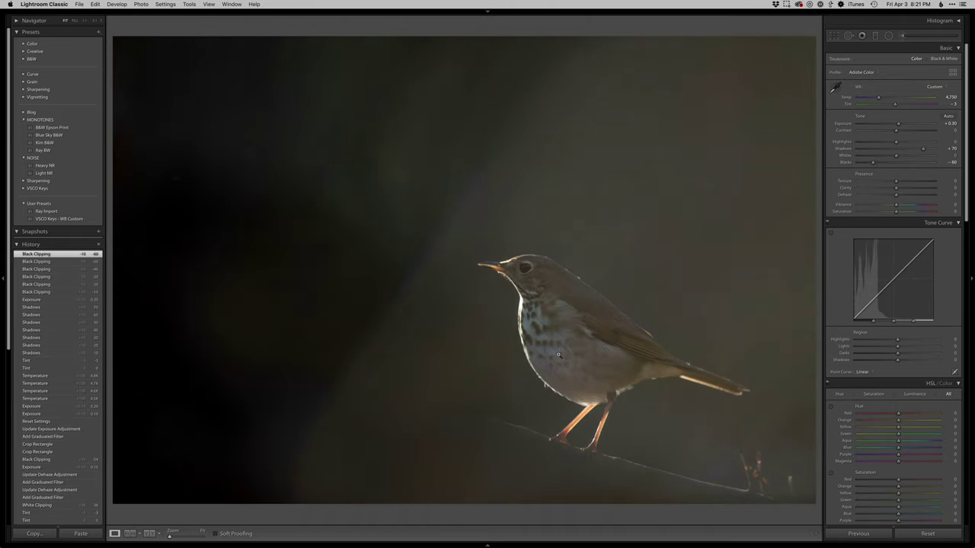
Set the white balance tint to 0 and the temperature to 4,850.
key("comma")
key("comma")
key("comma")
key("comma")
key("comma")
key("comma")
key("equal")
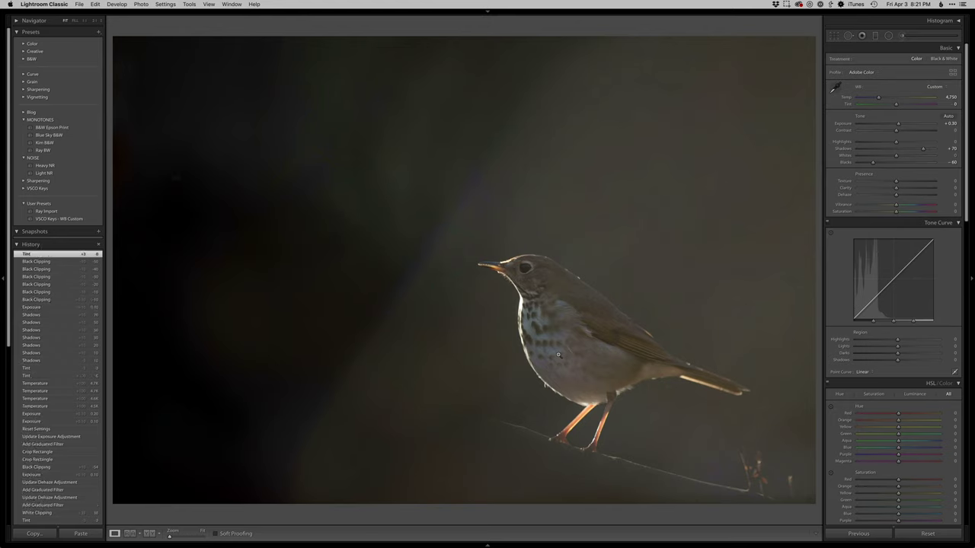
key("comma")
key("equal")
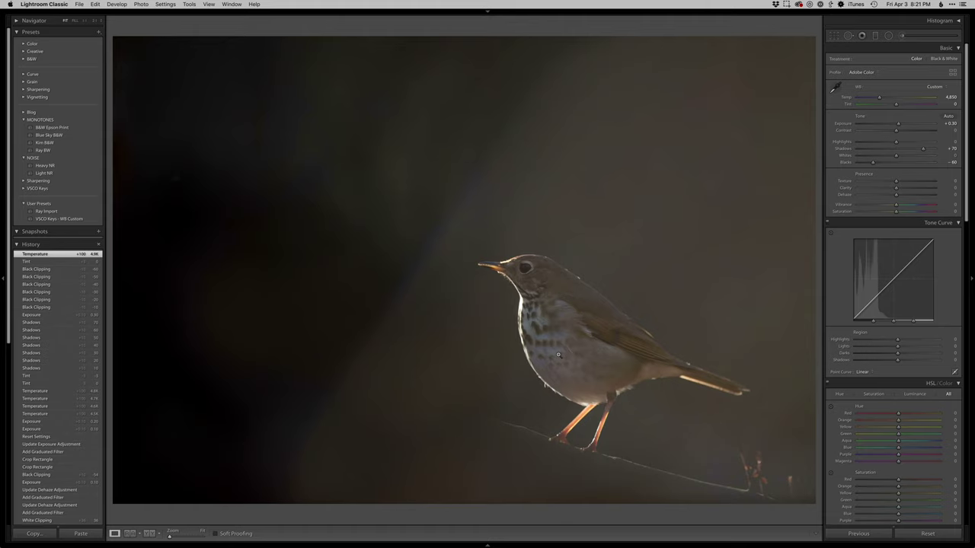
Add a narrow diagonal graduated filter along the light streak beside the bird's beak, with exposure lowered to about -0.15.
key("m")
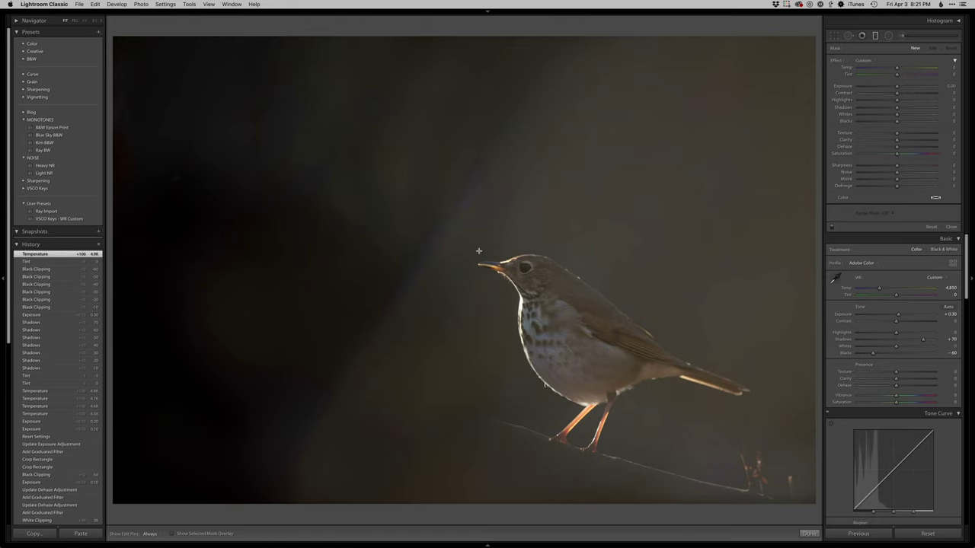
left_click_drag(479, 250, 416, 209)
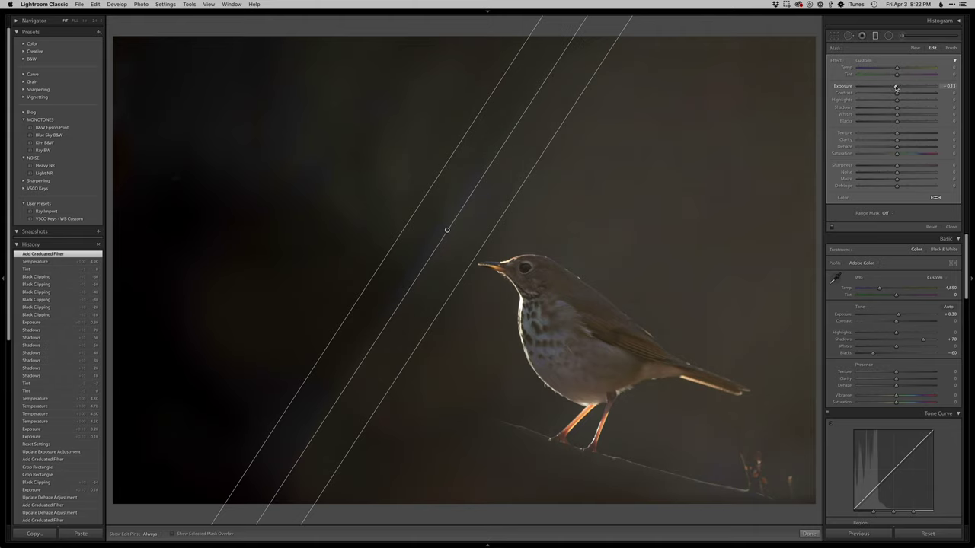
left_click_drag(896, 86, 895, 87)
Add a wider diagonal graduated filter fading in from the photo's lower-right corner, with exposure at -0.34.
left_click_drag(754, 441, 563, 344)
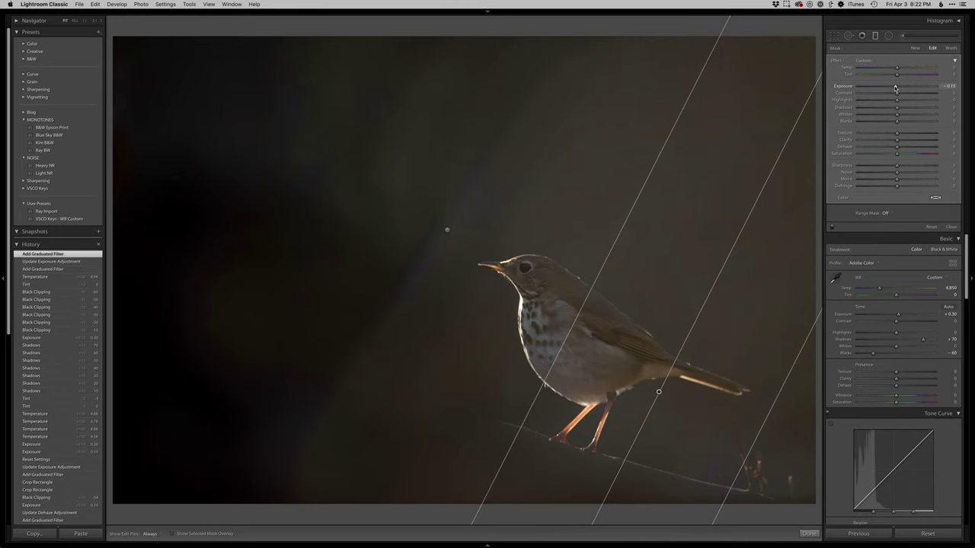
left_click_drag(895, 88, 893, 87)
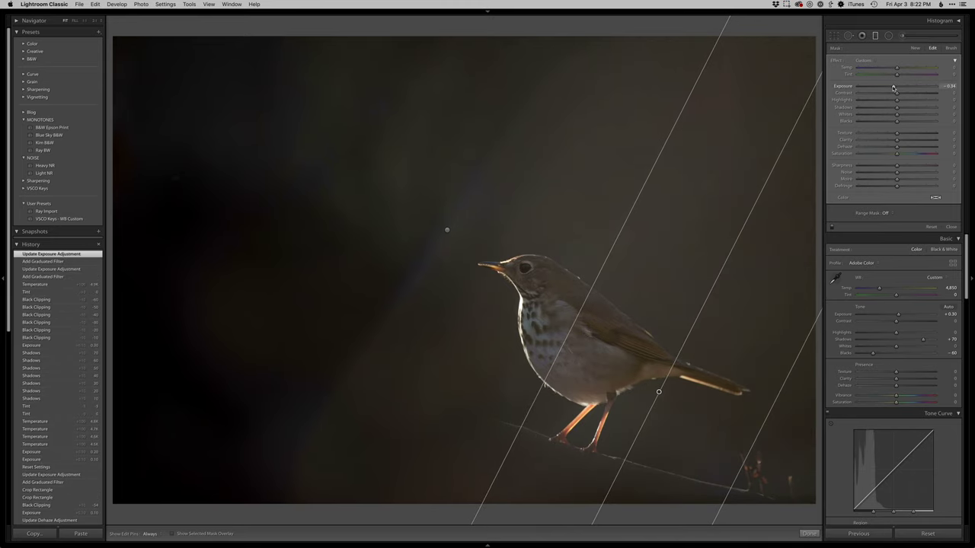
key("m")
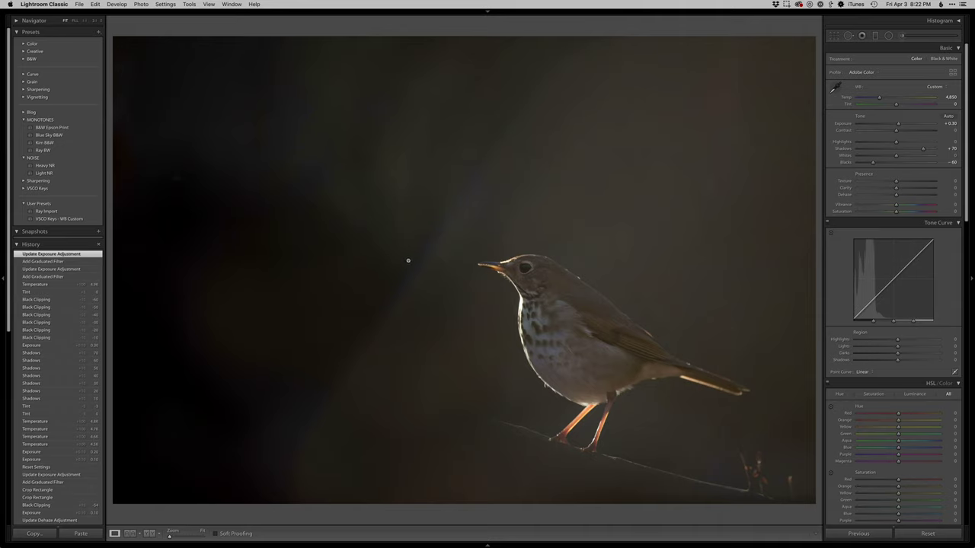
Send the developed bird photo to Photoshop for editing and capture a screenshot.
key("super+e")
key("super+shift+3")
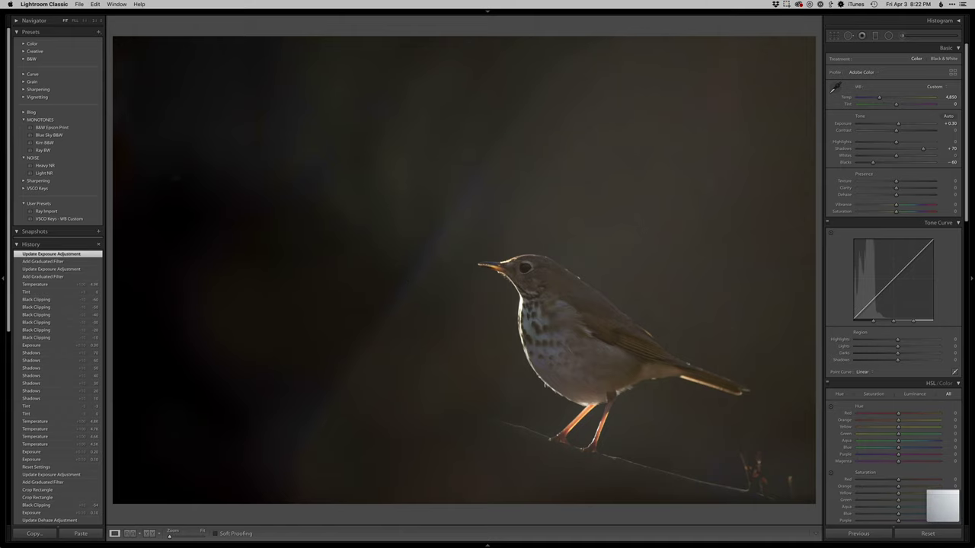
Try raising the photo's exposure to +1.80 to expose the flare in the background, and undo the change.
key("minus")
key("minus")
key("equal")
key("equal")
key("equal")
key("equal")
key("equal")
key("equal")
key("equal")
key("equal")
key("equal")
key("equal")
key("equal")
key("equal")
key("equal")
key("equal")
key("equal")
key("equal")
key("equal")
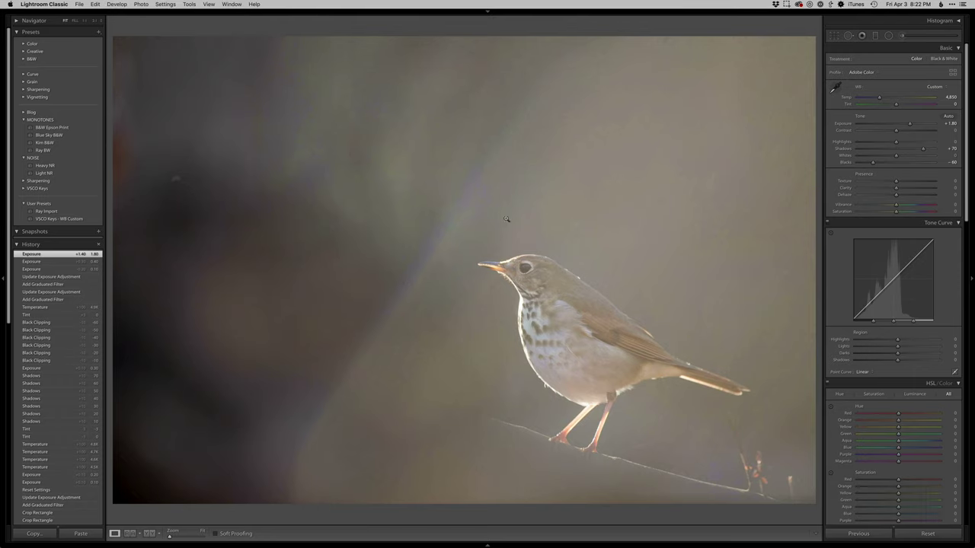
key("super+z")
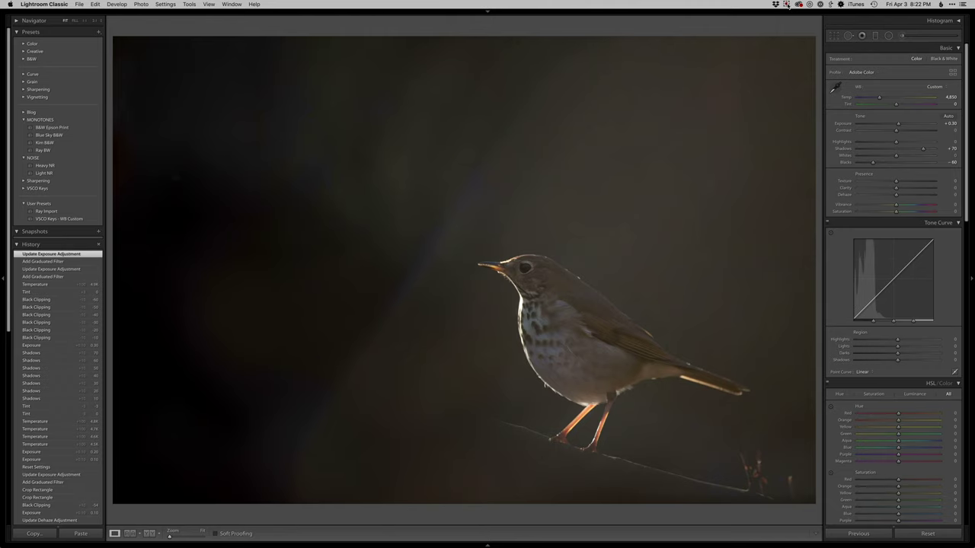
Switch to Photoshop and show the bird photo in full-screen mode.
left_click(789, 5)
left_click(811, 28)
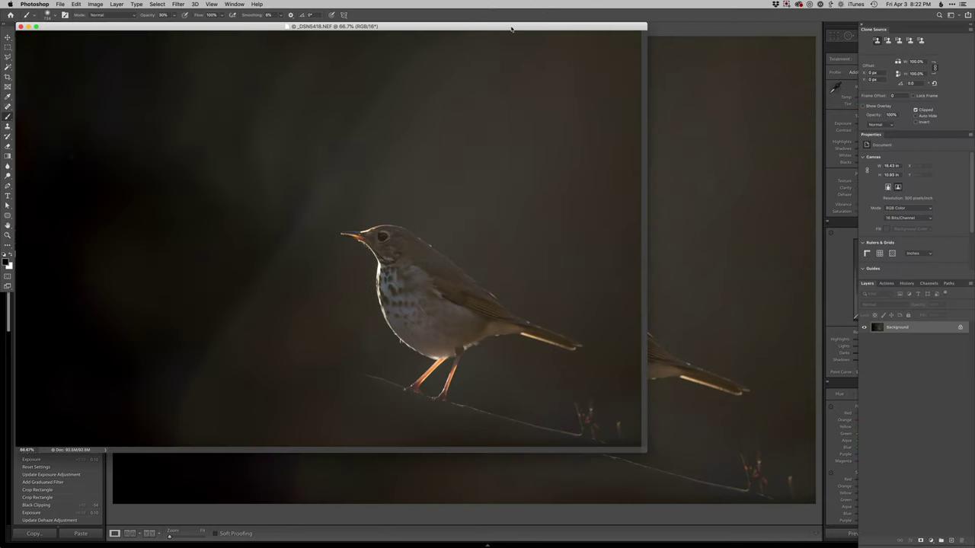
left_click_drag(511, 29, 564, 48)
key("f")
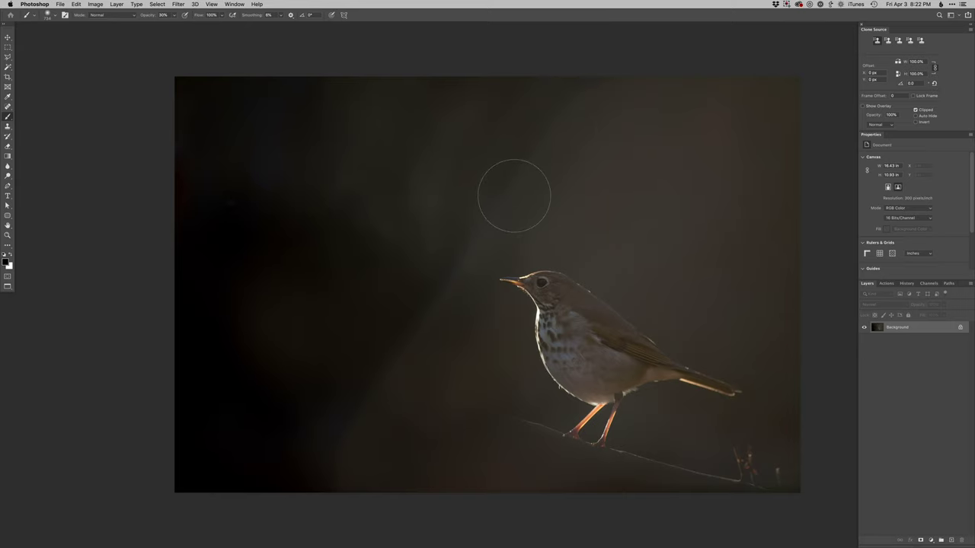
Add a Retouch layer and remove the upright twigs at the right end of the branch with the Spot Healing Brush.
key("F2")
key("s")
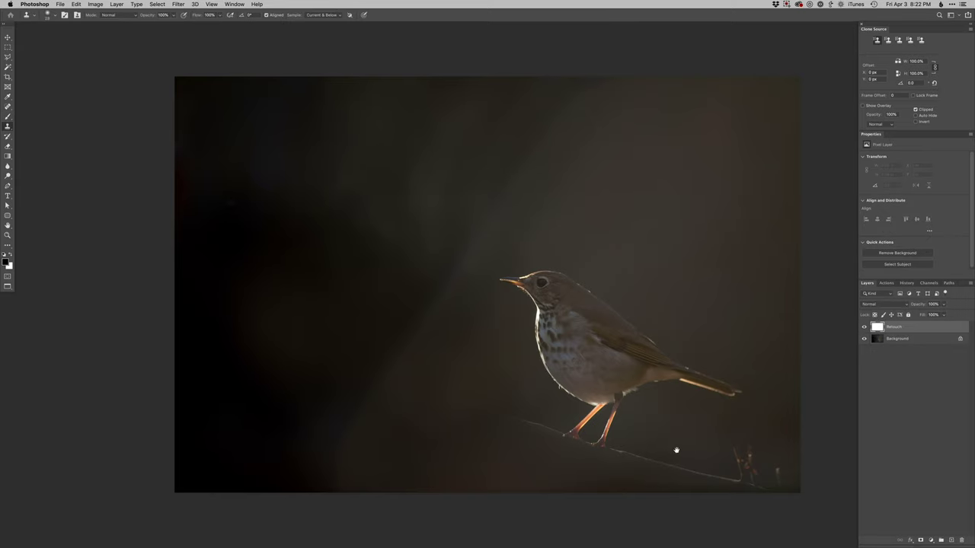
left_click_drag(686, 481, 624, 454)
key("j")
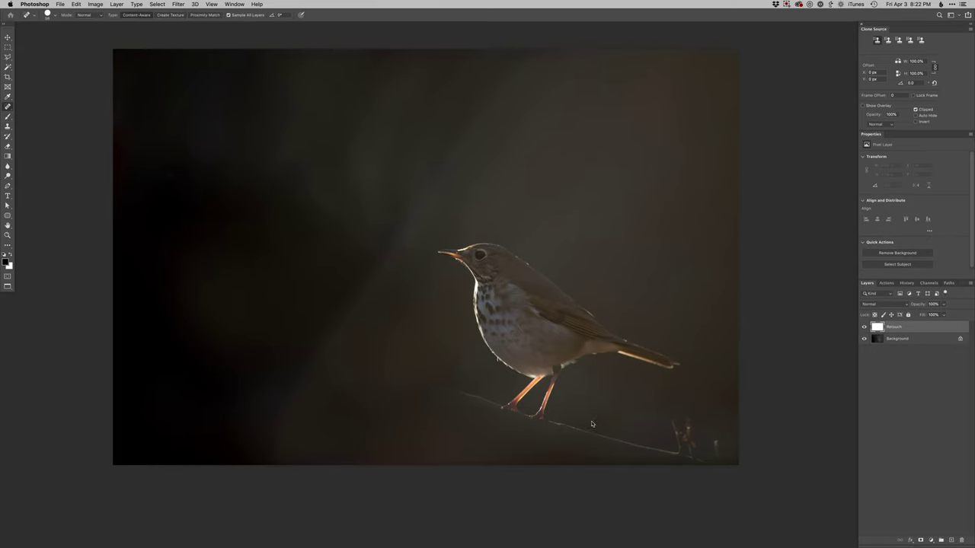
left_click_drag(580, 416, 608, 398)
left_click_drag(538, 390, 555, 385)
mouse_move(637, 370)
left_mouse_down()
mouse_move(650, 424)
mouse_move(656, 407)
mouse_move(663, 430)
mouse_move(688, 421)
mouse_move(692, 440)
mouse_move(653, 408)
mouse_move(658, 436)
mouse_move(660, 425)
mouse_move(623, 419)
left_mouse_up()
left_click(656, 436, "super")
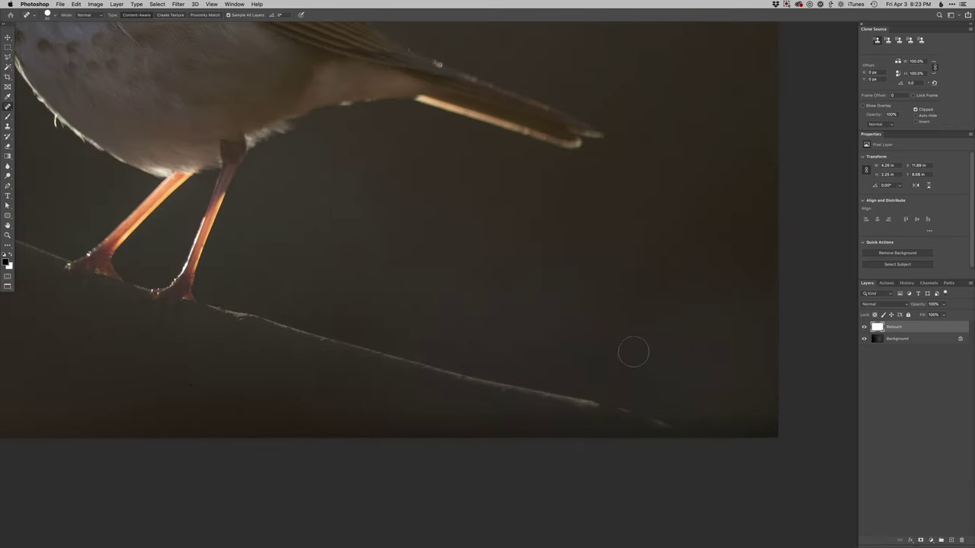
Clean up the broken right tip of the branch on the Retouch layer with the Clone Stamp, sampling nearby background and branch.
key("s")
left_click(602, 349, "alt")
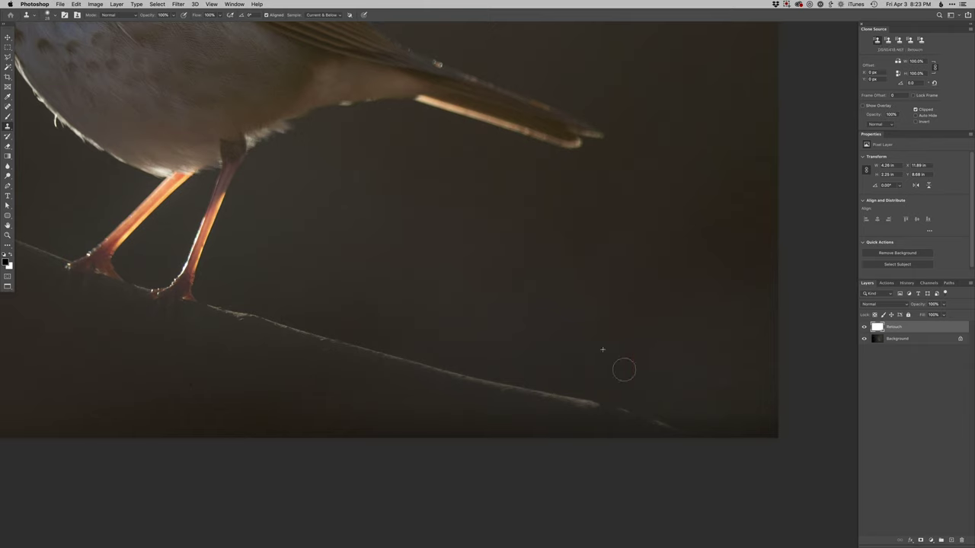
mouse_move(624, 369)
left_mouse_down()
mouse_move(644, 344)
mouse_move(655, 383)
mouse_move(723, 374)
mouse_move(572, 405)
mouse_move(554, 397)
mouse_move(631, 410)
mouse_move(656, 428)
left_mouse_up()
left_click(554, 396, "alt")
left_click(504, 385, "alt")
left_click(648, 422)
left_click(660, 424, "alt")
left_click(652, 420)
left_click(636, 415, "alt")
left_click(666, 414)
scroll(660, 403, "down", 3)
left_click_drag(667, 400, 673, 402)
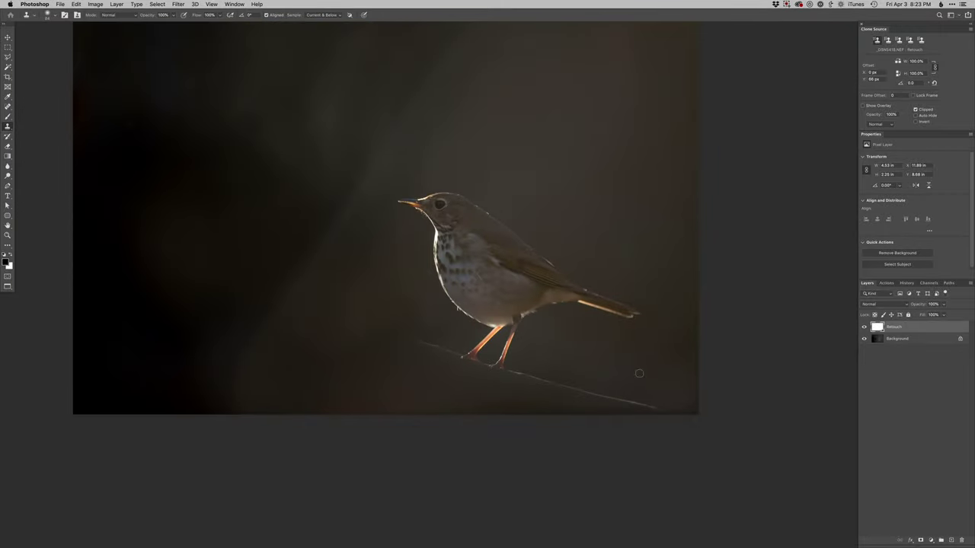
Add a Curves adjustment layer and pull the middle of the RGB curve down to darken the whole image strongly.
left_click_drag(639, 373, 726, 455)
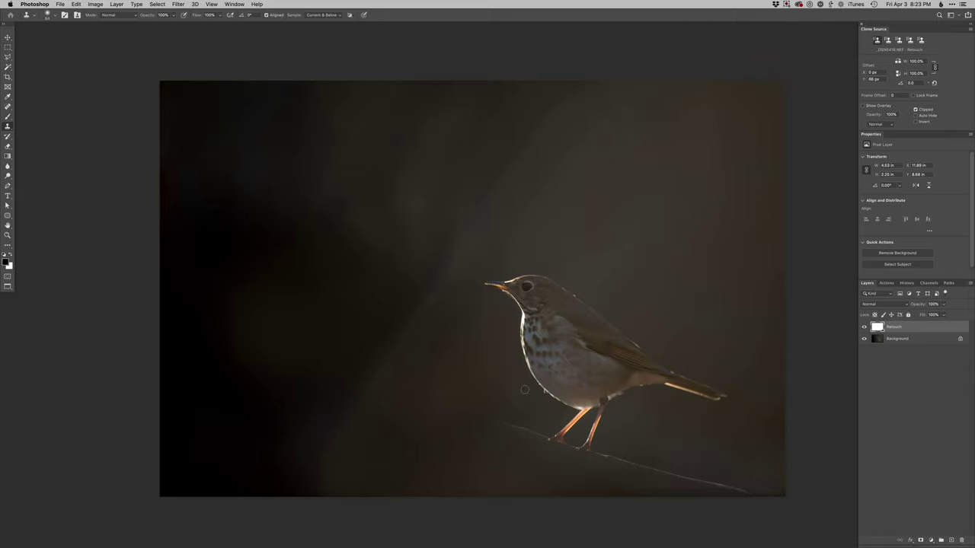
scroll(515, 395, "down", 2)
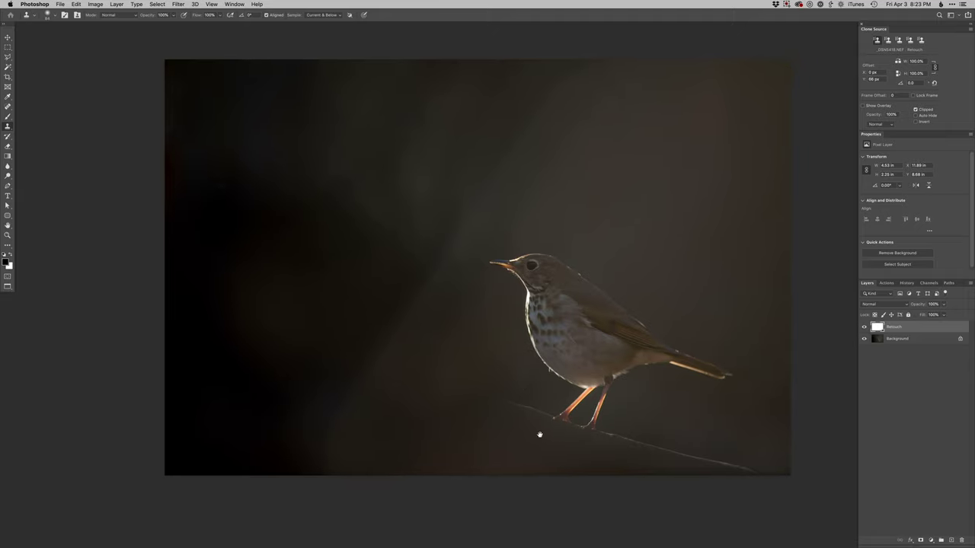
key("super+shift+m")
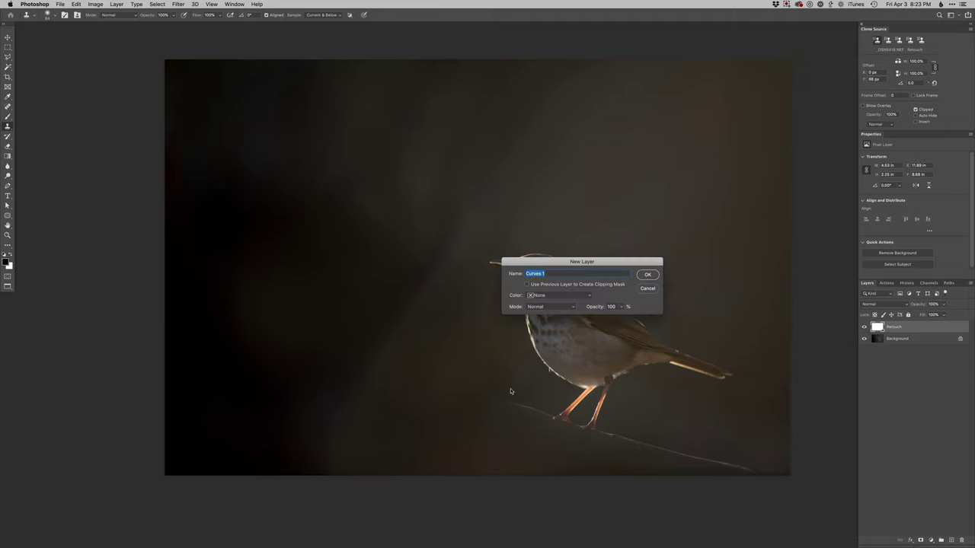
key("Return")
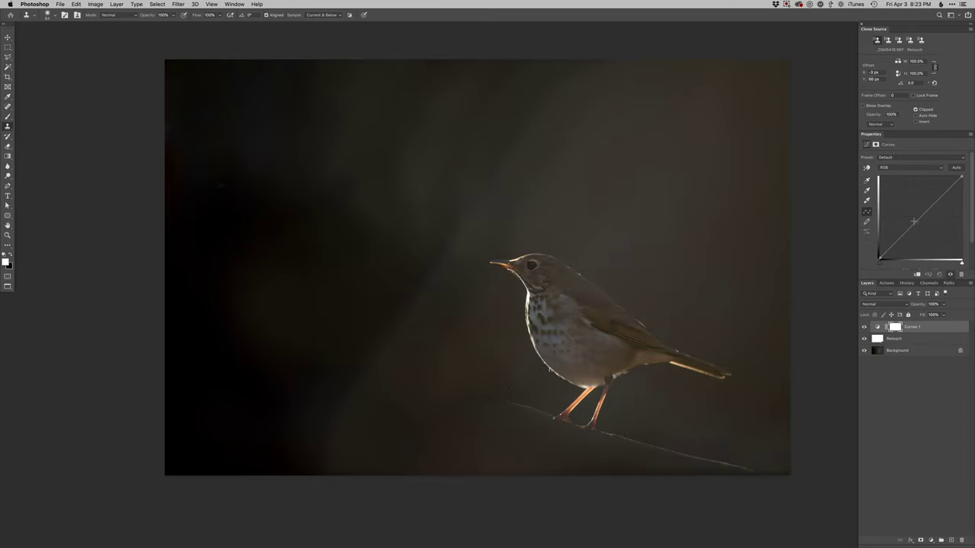
left_click_drag(912, 227, 913, 243)
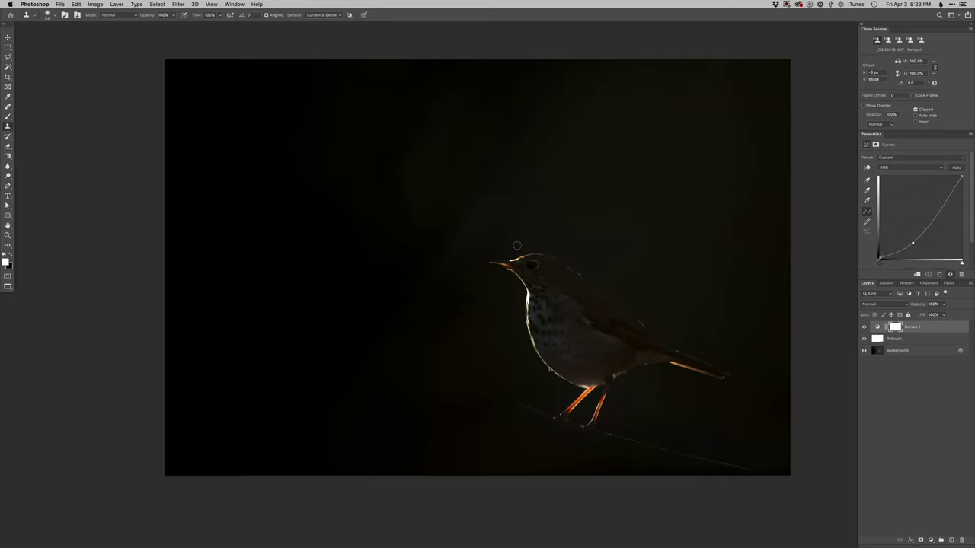
Set up the Brush tool with the 50 px hard round preset at 80% hardness for the Curves 1 mask.
key("b")
scroll(496, 272, "up", 6)
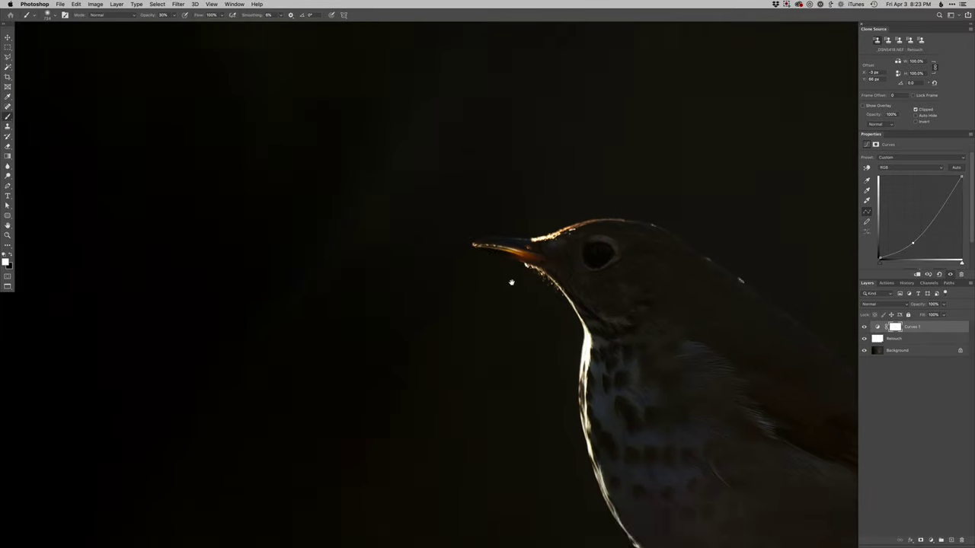
right_click(491, 293)
left_click(537, 342)
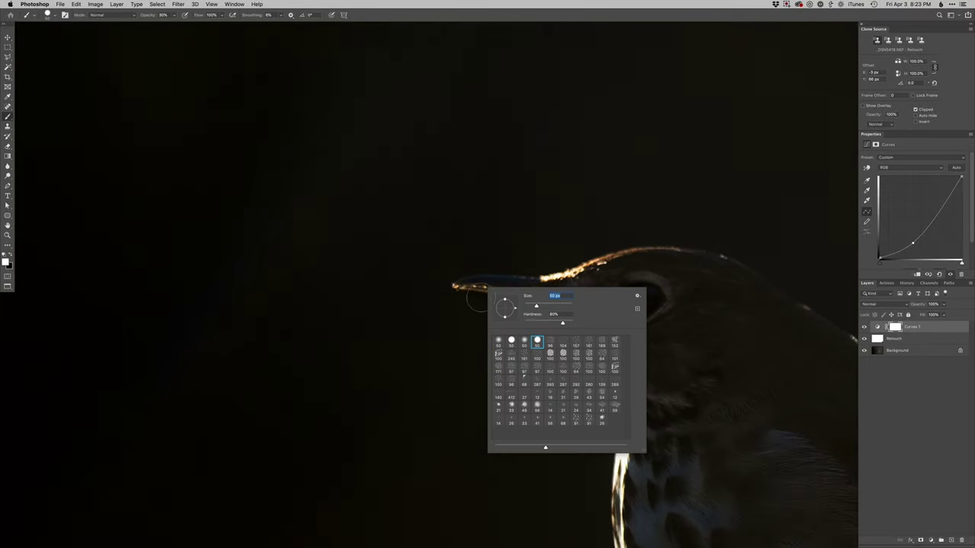
left_click_drag(472, 297, 460, 297)
key("x")
left_click(458, 290)
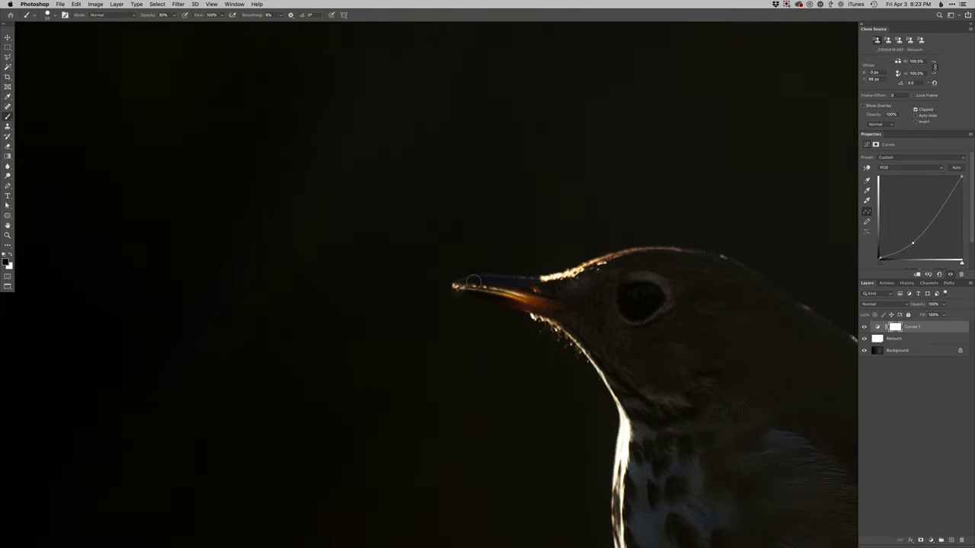
left_click(474, 282, "shift")
left_click(493, 283, "shift")
left_click_drag(522, 282, 538, 284)
key("x")
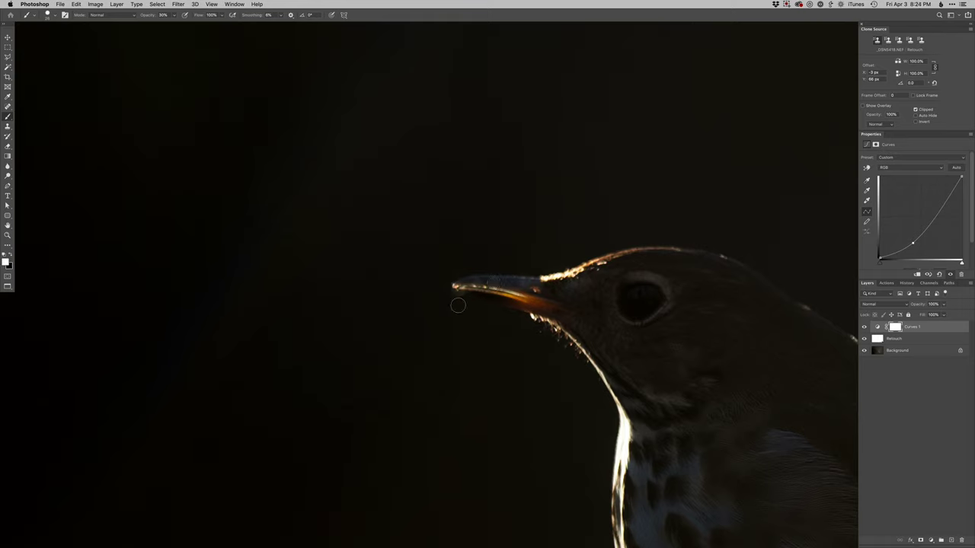
key("x")
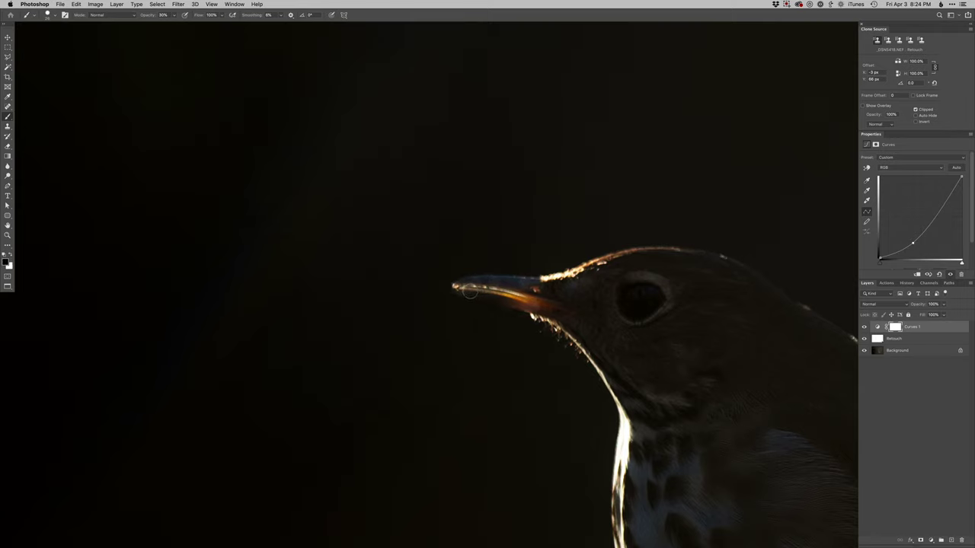
key("x")
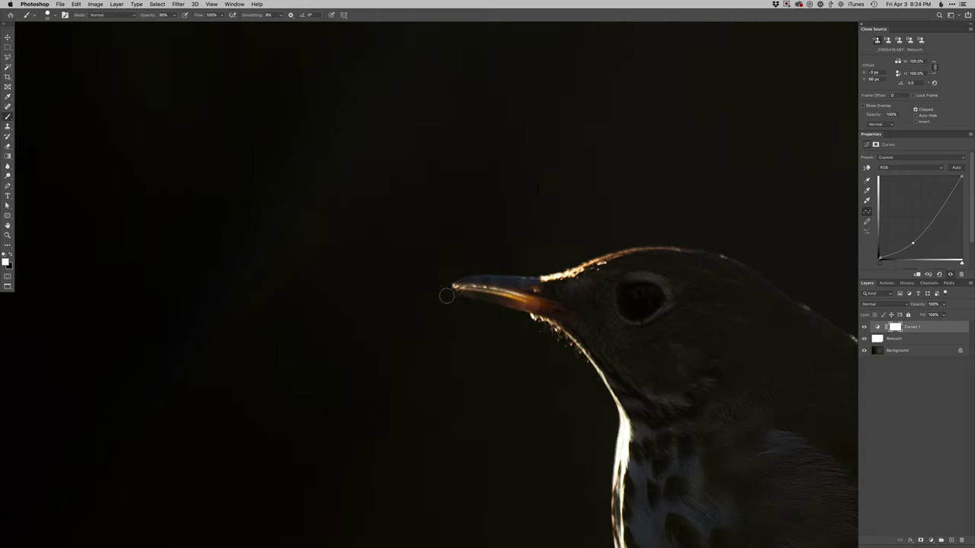
left_click_drag(455, 303, 465, 316)
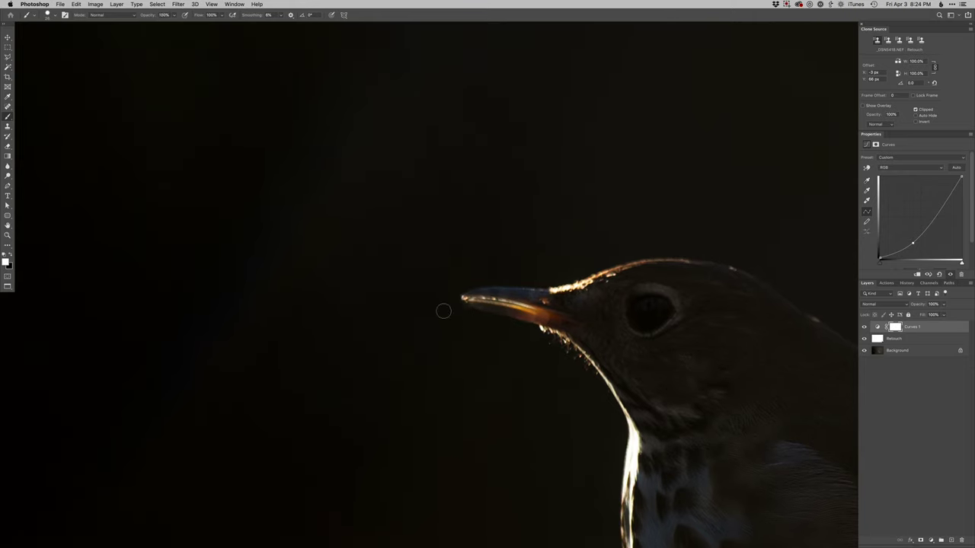
key("super+i")
key("super+i")
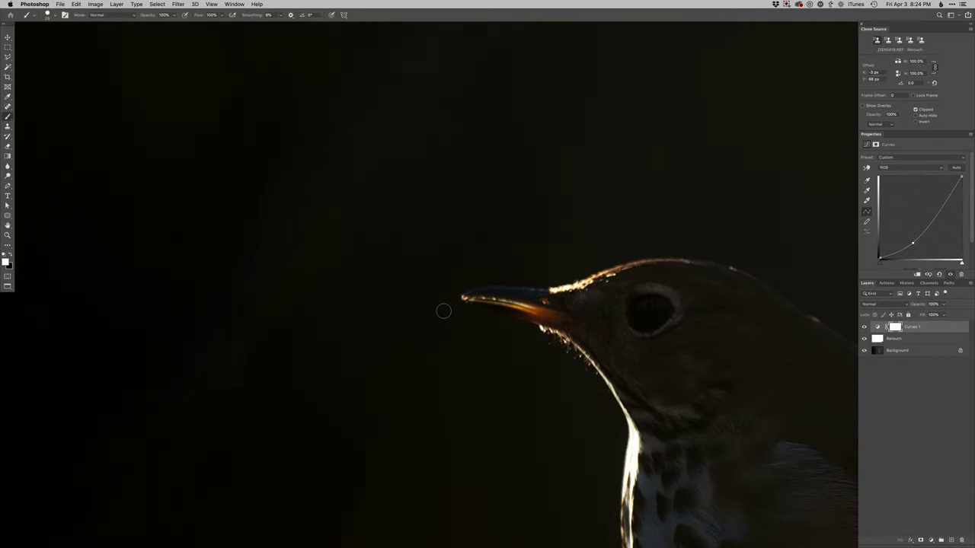
Paint black over the upper and lower beak on the Curves 1 mask with the brush at 100% opacity.
key("x")
left_click_drag(480, 292, 549, 293)
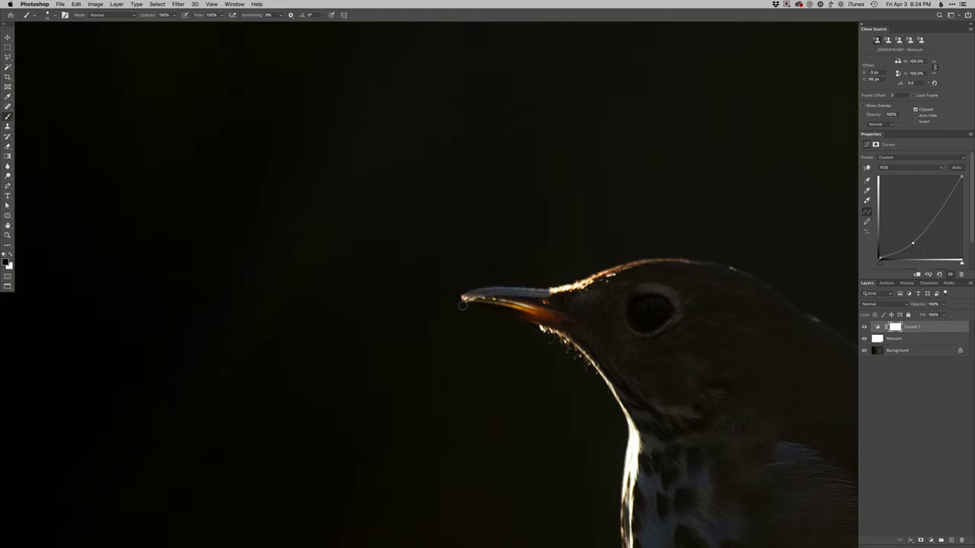
key("x")
key("x")
key("x")
key("super+z")
key("x")
key("x")
left_click_drag(539, 320, 482, 297)
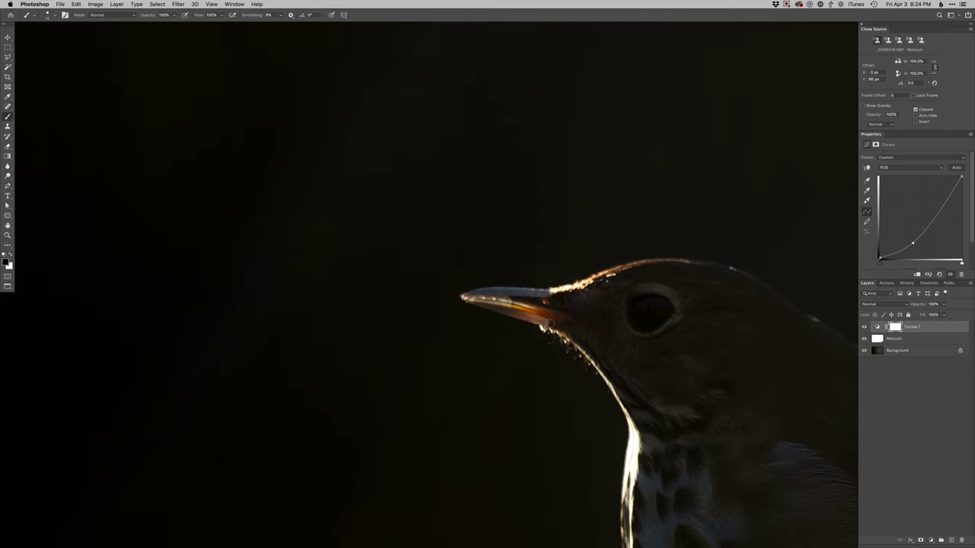
Paint black on the mask along the throat, breast and belly edge and over the front foot and its toes.
mouse_move(545, 328)
left_mouse_down()
mouse_move(577, 342)
mouse_move(483, 314)
mouse_move(532, 366)
mouse_move(539, 425)
mouse_move(516, 300)
mouse_move(514, 377)
mouse_move(530, 471)
mouse_move(443, 327)
mouse_move(482, 403)
mouse_move(529, 459)
mouse_move(424, 335)
mouse_move(501, 401)
mouse_move(606, 448)
mouse_move(652, 303)
mouse_move(546, 414)
mouse_move(499, 442)
mouse_move(550, 443)
mouse_move(539, 441)
left_mouse_up()
left_click(514, 301)
key("x")
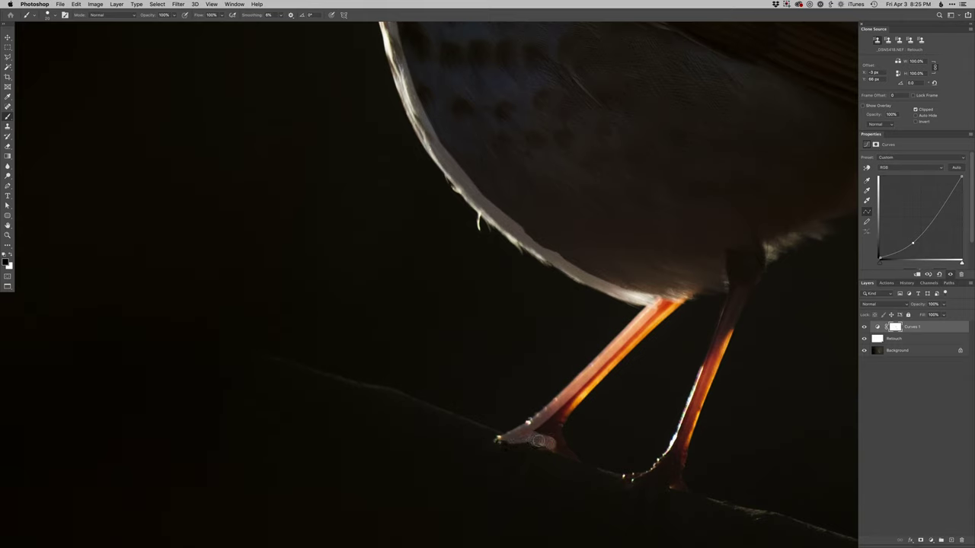
left_click(582, 458, "shift")
key("x")
left_click_drag(590, 458, 577, 448)
key("x")
mouse_move(554, 429)
left_mouse_down()
mouse_move(541, 428)
mouse_move(564, 414)
left_mouse_up()
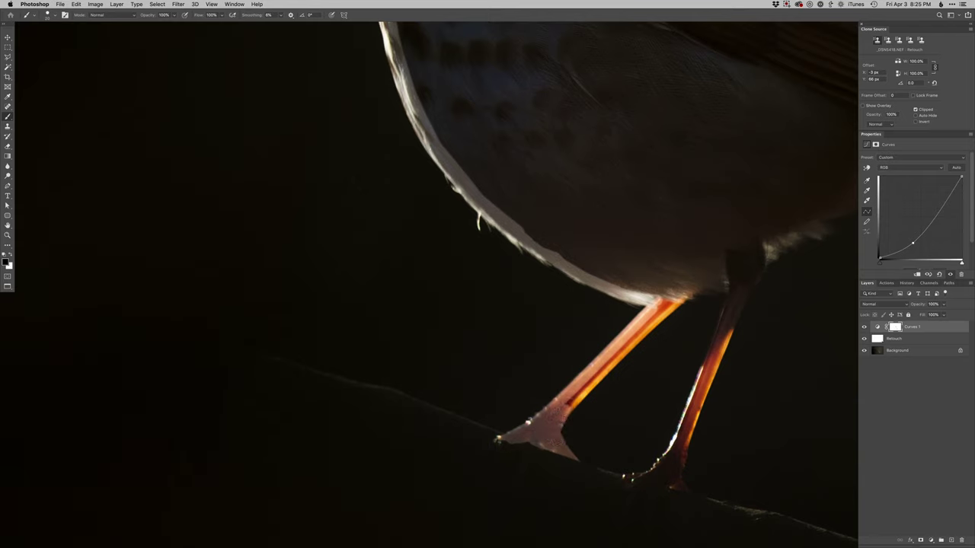
Paint black on the mask over the bird's legs and the belly edge around the top of the rear leg.
mouse_move(571, 405)
left_mouse_down()
mouse_move(680, 298)
mouse_move(657, 299)
mouse_move(734, 269)
mouse_move(644, 310)
mouse_move(646, 330)
left_mouse_up()
left_click_drag(631, 373, 607, 428)
mouse_move(607, 428)
left_mouse_down()
mouse_move(625, 355)
mouse_move(602, 413)
mouse_move(539, 444)
mouse_move(615, 454)
mouse_move(601, 454)
mouse_move(604, 422)
mouse_move(650, 315)
left_mouse_up()
key("x")
key("x")
mouse_move(662, 285)
left_mouse_down()
mouse_move(622, 378)
mouse_move(654, 313)
left_mouse_up()
mouse_move(639, 326)
left_mouse_down()
mouse_move(603, 396)
mouse_move(684, 314)
mouse_move(538, 389)
mouse_move(554, 375)
mouse_move(557, 452)
left_mouse_up()
left_click_drag(552, 537, 572, 320)
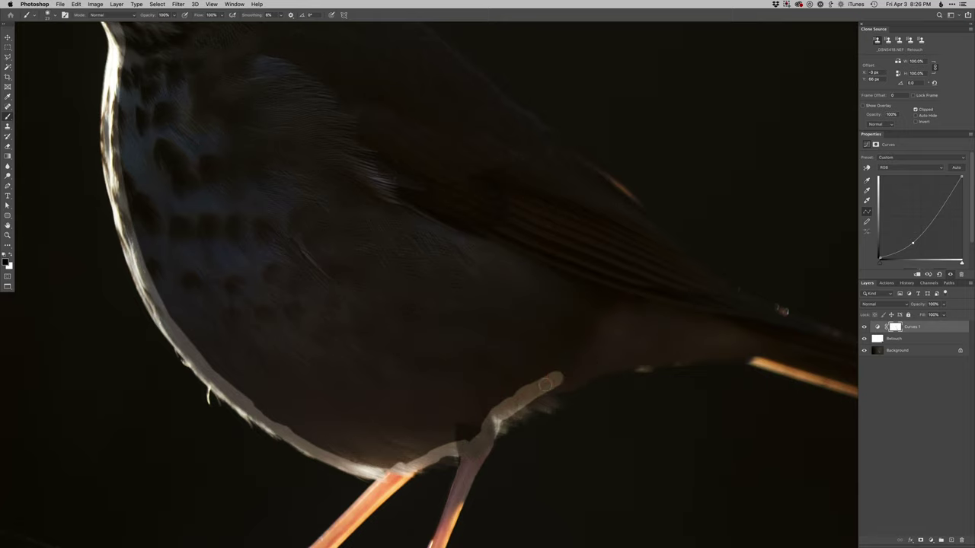
Paint black on the mask along the underside of the rump, around the tail tip and back along the tail's upper edge.
mouse_move(557, 378)
left_mouse_down()
mouse_move(585, 369)
mouse_move(689, 355)
left_mouse_up()
mouse_move(669, 357)
left_mouse_down()
mouse_move(563, 339)
mouse_move(509, 349)
mouse_move(603, 348)
mouse_move(589, 347)
left_mouse_up()
left_click(704, 383, "shift")
left_click_drag(716, 387, 601, 344)
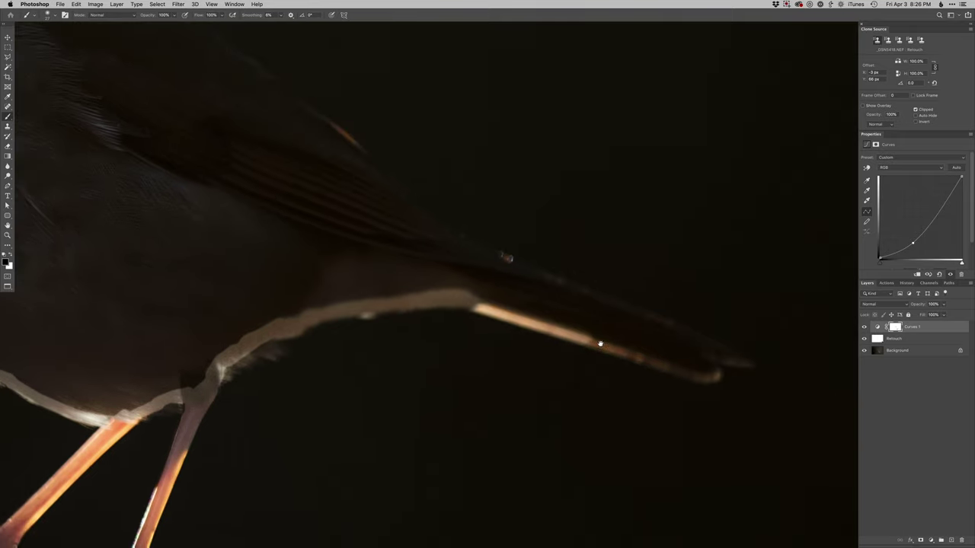
left_click(661, 362, "shift")
mouse_move(704, 376)
left_mouse_down()
mouse_move(716, 358)
mouse_move(764, 362)
mouse_move(748, 349)
mouse_move(761, 364)
mouse_move(721, 356)
mouse_move(734, 357)
mouse_move(640, 315)
left_mouse_up()
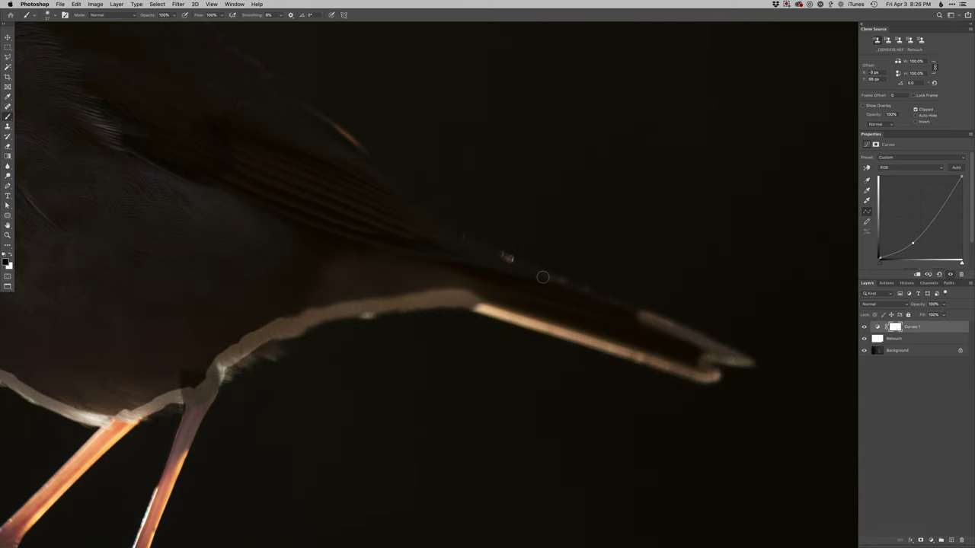
left_click(540, 276, "shift")
mouse_move(564, 298)
left_mouse_down()
mouse_move(676, 359)
mouse_move(579, 285)
mouse_move(576, 340)
left_mouse_up()
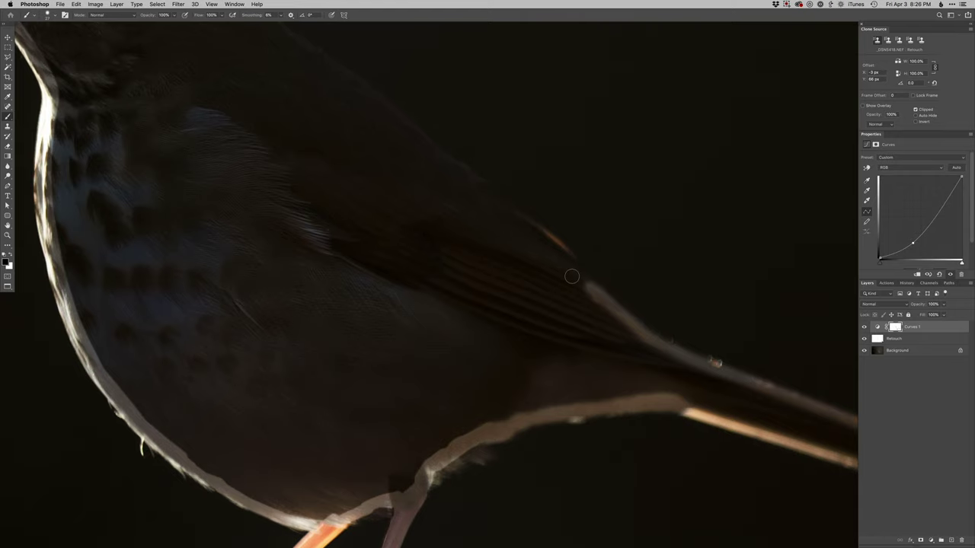
Continue the black mask outline from the wing tip up along the bird's back with connected straight strokes.
left_click(573, 272, "shift")
left_click(560, 260, "shift")
mouse_move(561, 285)
left_mouse_down()
mouse_move(545, 395)
mouse_move(551, 375)
left_mouse_up()
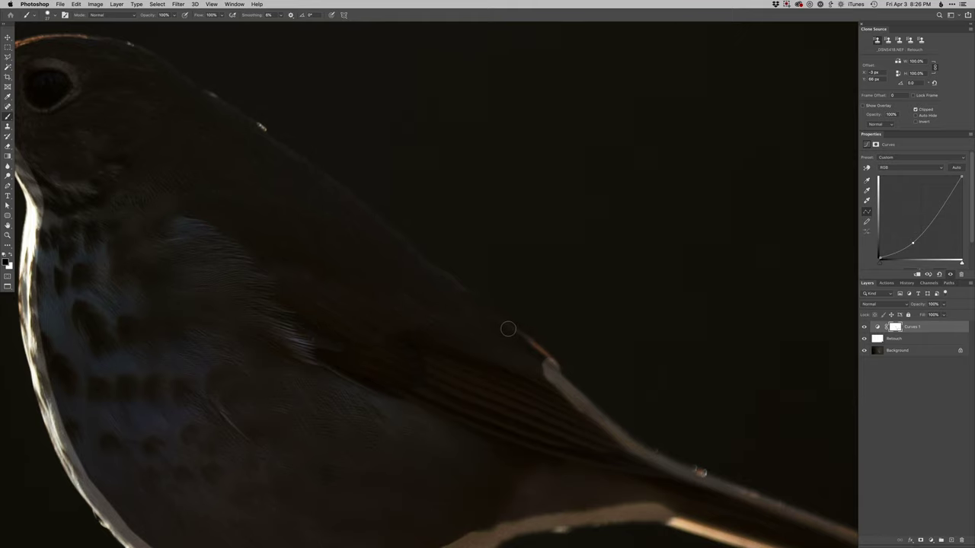
mouse_move(507, 327)
left_mouse_down()
mouse_move(450, 284)
mouse_move(531, 435)
left_mouse_up()
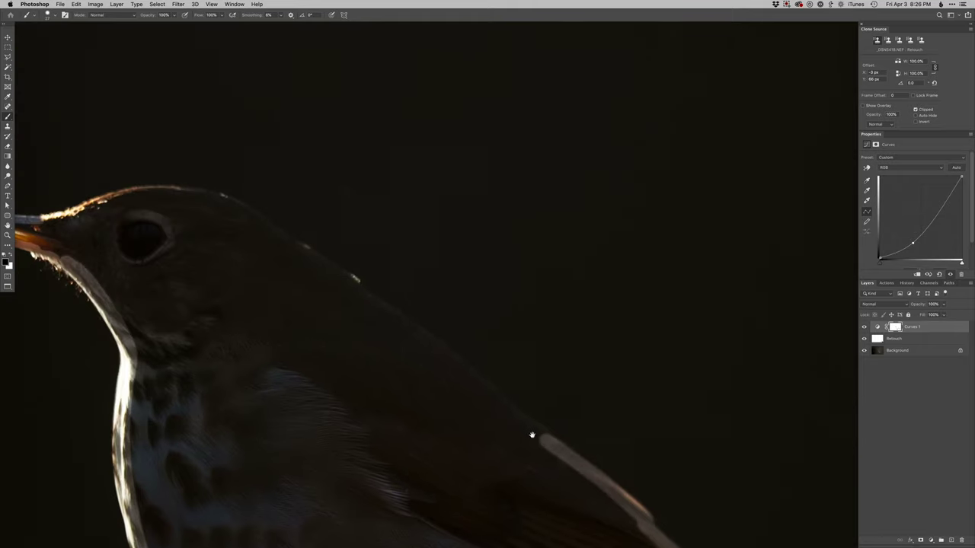
left_click(442, 353, "shift")
left_click(392, 316, "shift")
left_click_drag(392, 324, 387, 310)
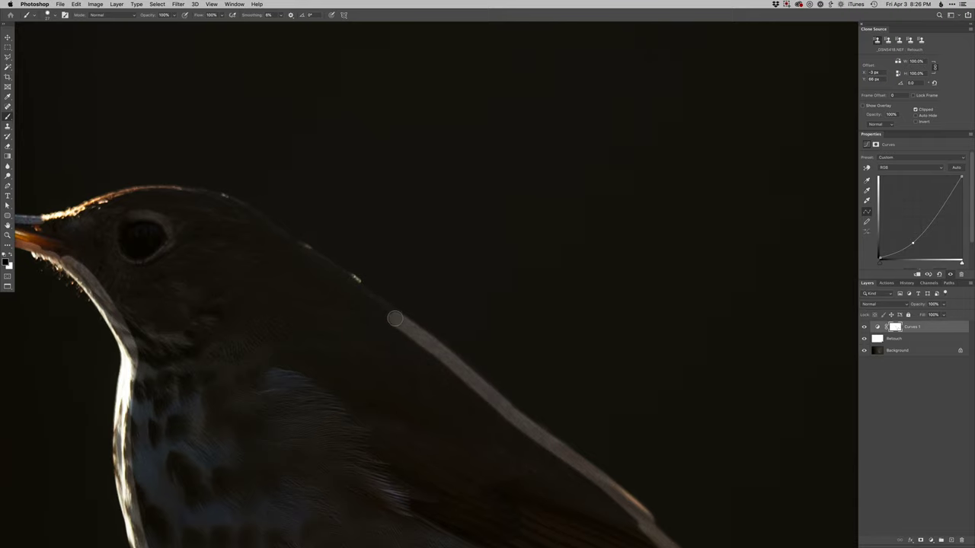
Close the black mask outline along the nape and crown to the base of the beak with a smaller brush.
left_click(352, 286, "shift")
mouse_move(354, 293)
left_mouse_down()
mouse_move(356, 346)
mouse_move(591, 365)
left_mouse_up()
left_click_drag(591, 365, 588, 347)
left_click(558, 328, "shift")
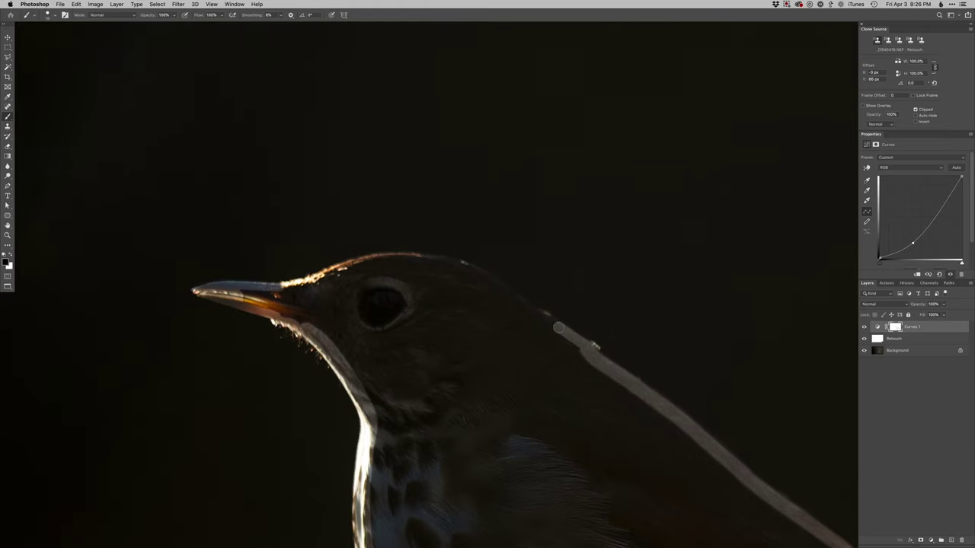
mouse_move(536, 313)
left_mouse_down()
mouse_move(444, 252)
mouse_move(365, 259)
mouse_move(278, 290)
left_mouse_up()
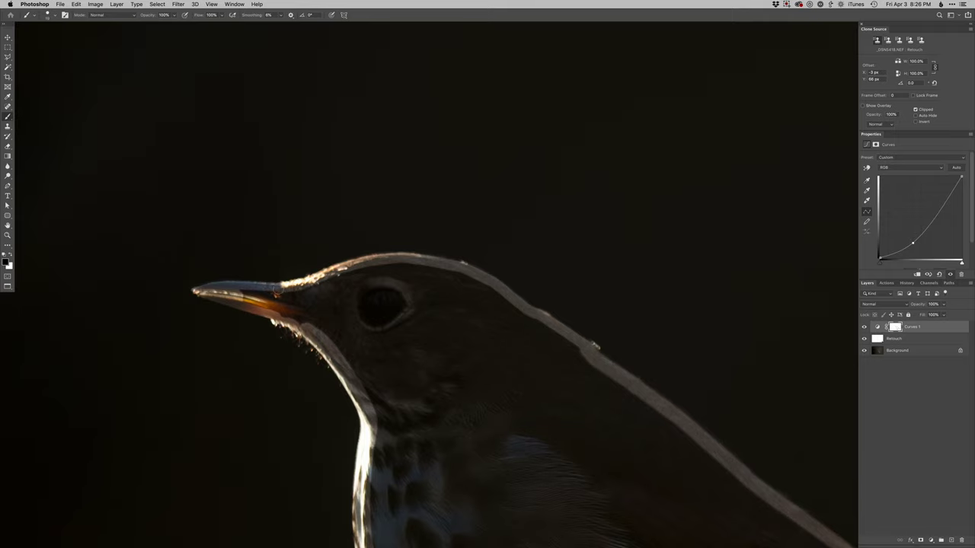
Select the bird's interior on the Curves 1 mask with the Magic Wand, fill it with black, deselect and return to the image view.
left_click(897, 327, "alt")
key("w")
left_click(475, 422)
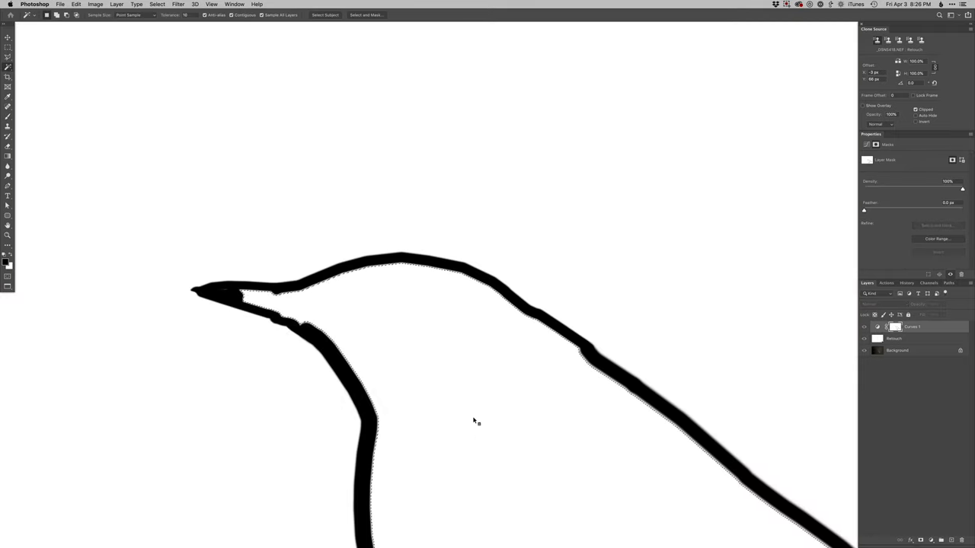
key("alt+e")
key("Return")
key("alt+BackSpace")
key("super+d")
key("super+0")
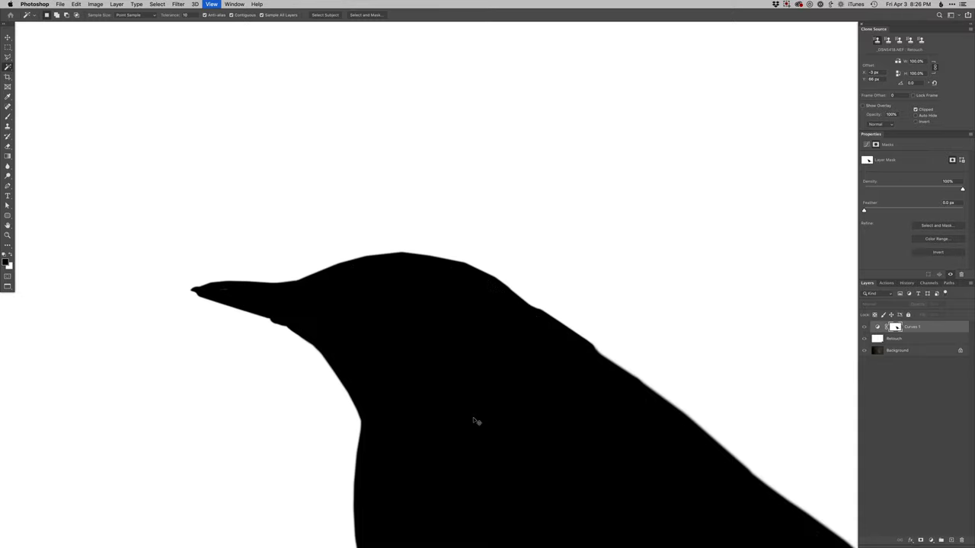
left_click(892, 327, "alt")
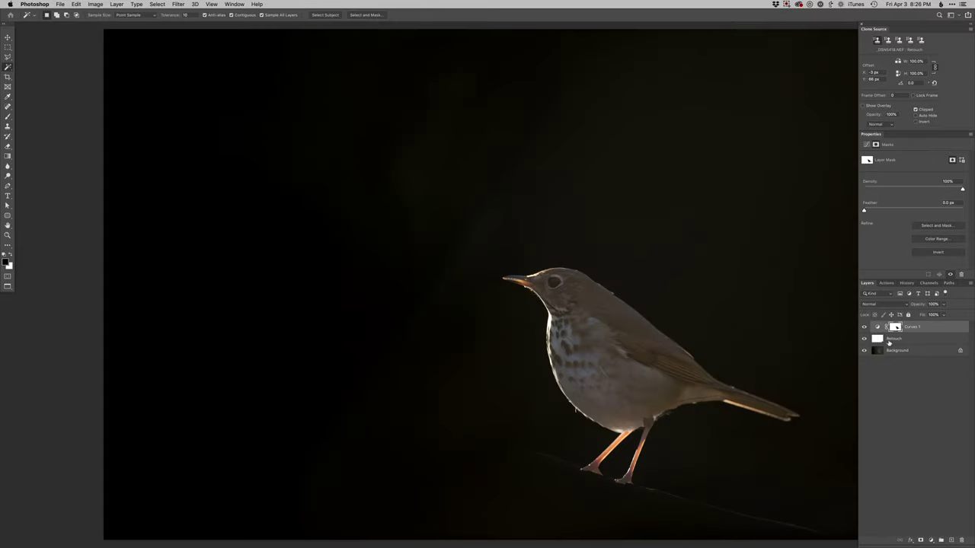
Display the Curves 1 mask alone and paint black over the leftover light seams under the rump and at the wing tip.
left_click(896, 327, "alt")
scroll(697, 416, "up", 5)
key("b")
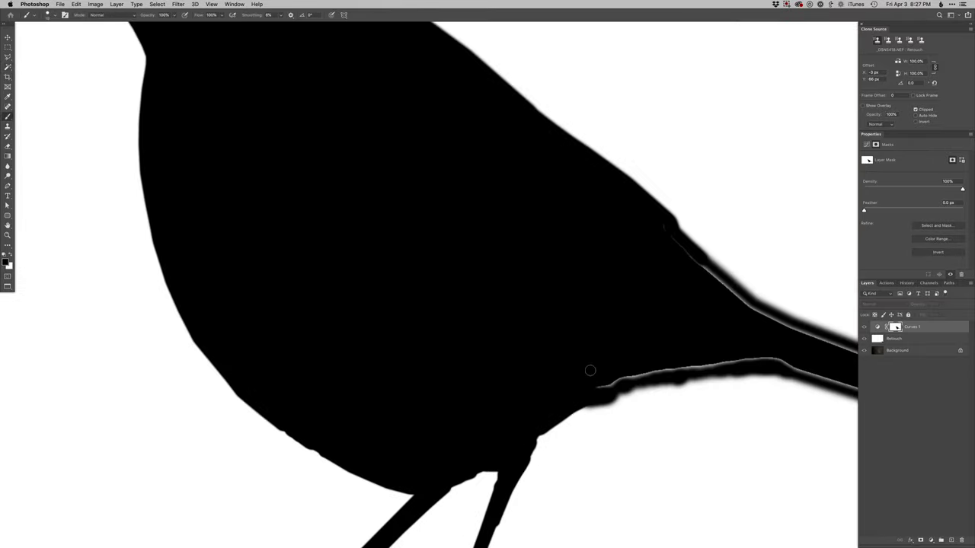
left_click_drag(593, 386, 701, 357)
scroll(615, 350, "right", 5)
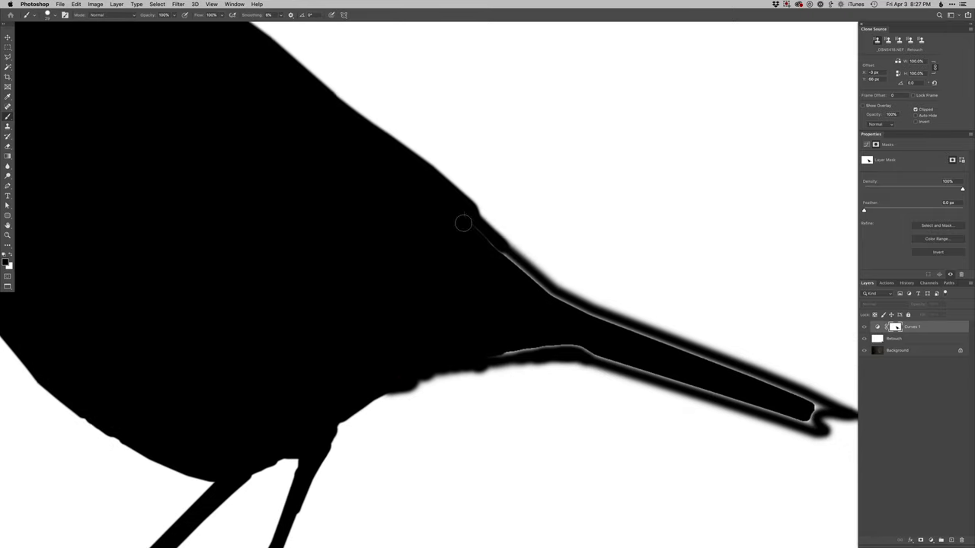
left_click_drag(479, 241, 571, 309)
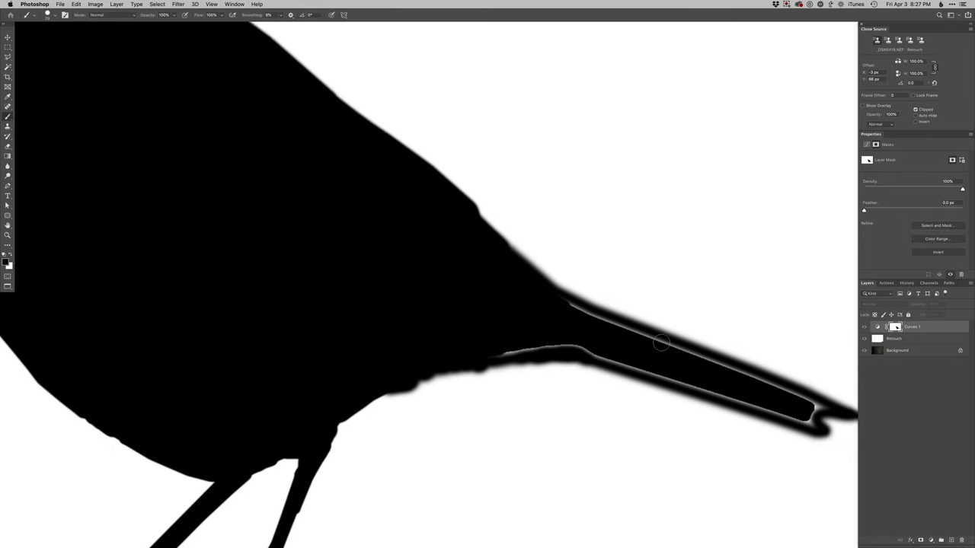
Fill the remaining light seams along both sides and the tip of the tail with black, then return to the image view.
left_click(664, 346, "shift")
left_click(759, 381, "shift")
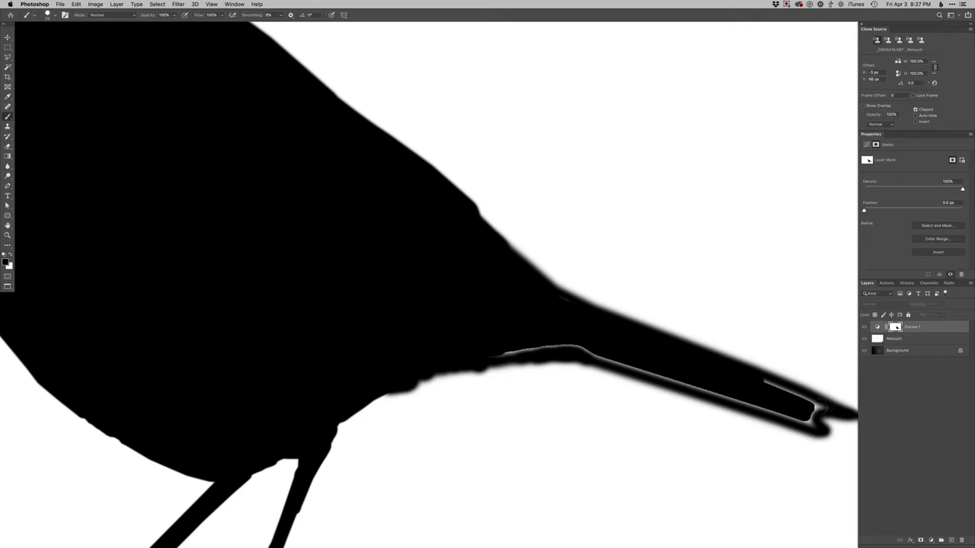
left_click(820, 409, "shift")
left_click_drag(819, 410, 809, 422)
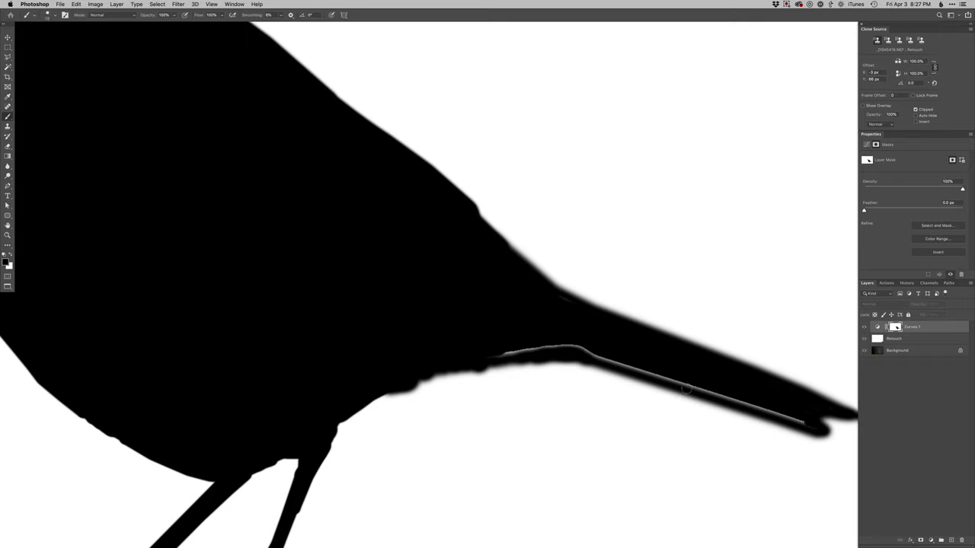
left_click(665, 376, "shift")
left_click(573, 347, "shift")
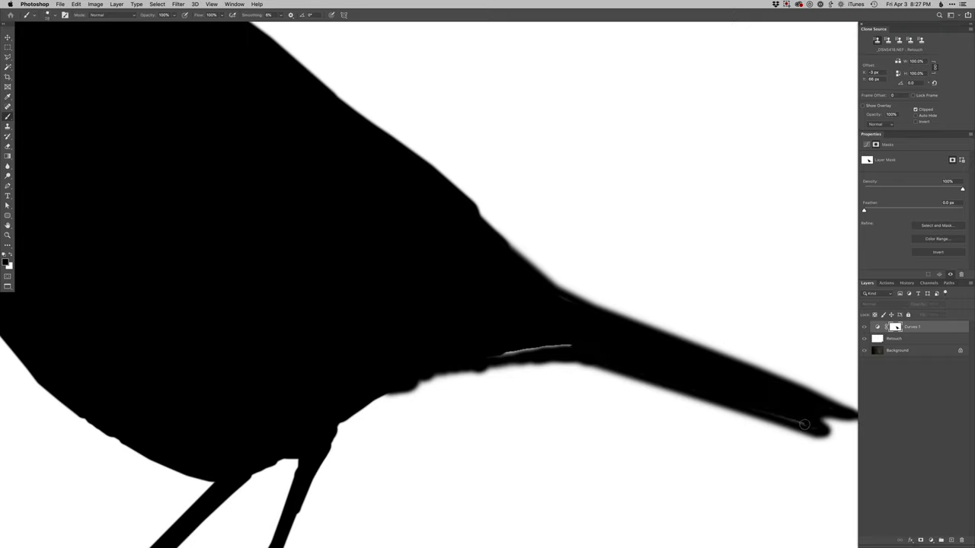
left_click(503, 355, "shift")
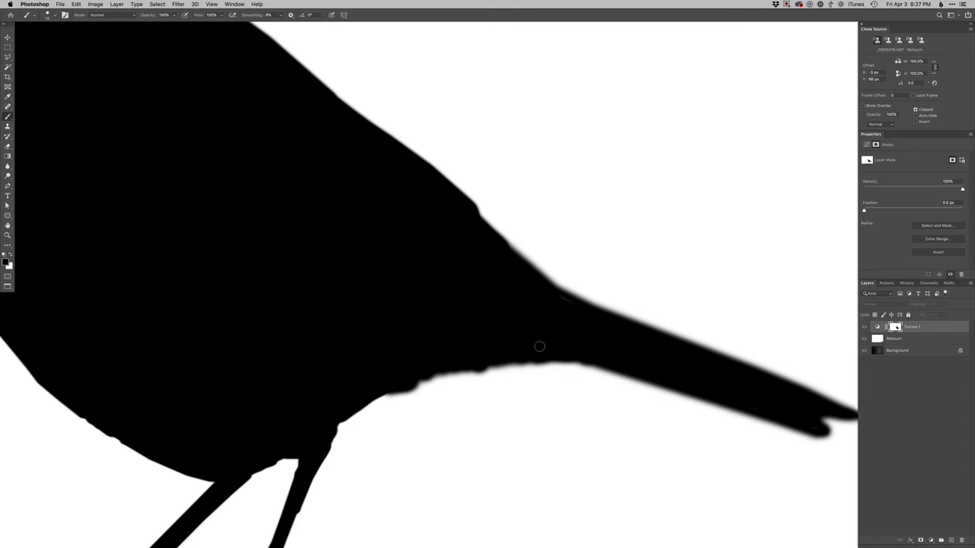
left_click(895, 327, "alt")
Choose a soft round brush and paint black on the mask over the fluffy feathers around the top of the rear leg.
right_click(445, 372)
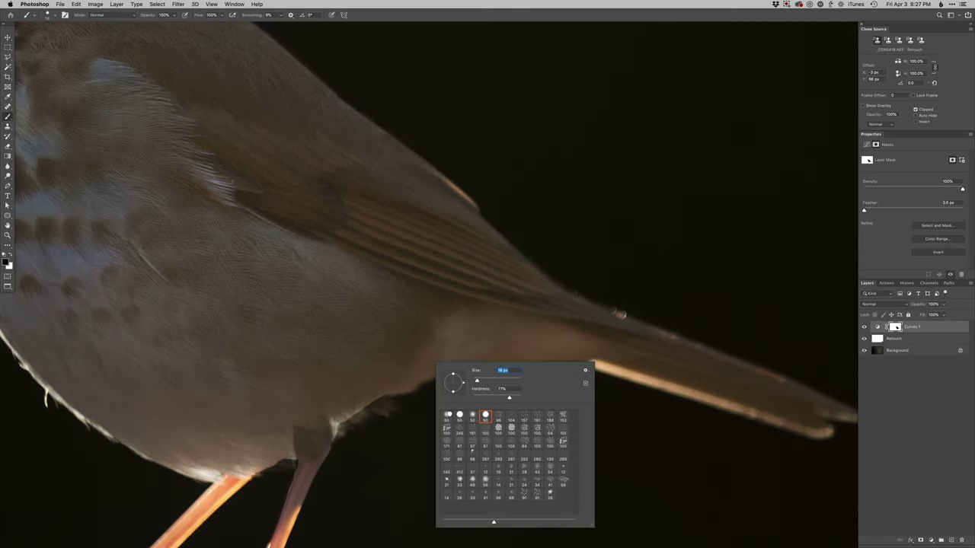
left_click(447, 415)
mouse_move(390, 412)
left_mouse_down()
mouse_move(541, 351)
mouse_move(525, 353)
left_mouse_up()
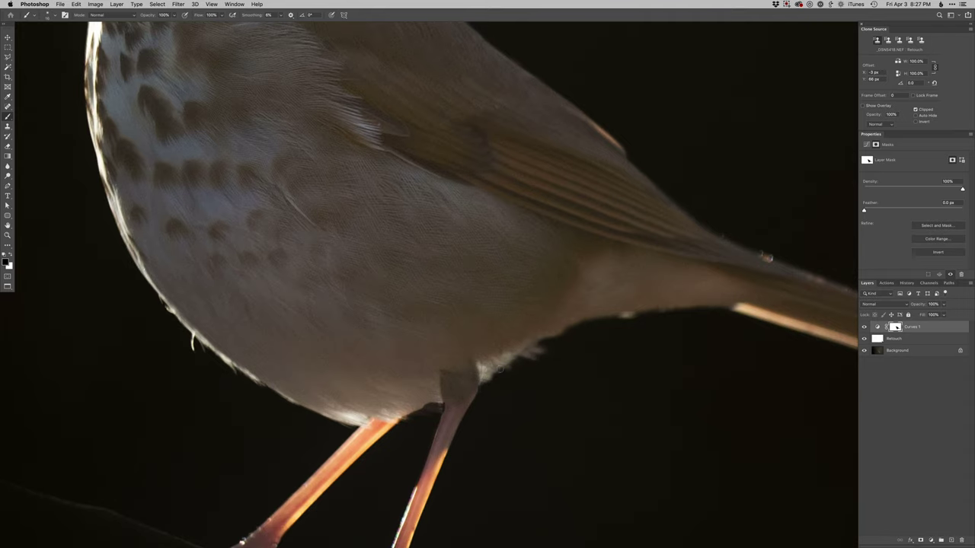
left_click_drag(494, 354, 621, 327)
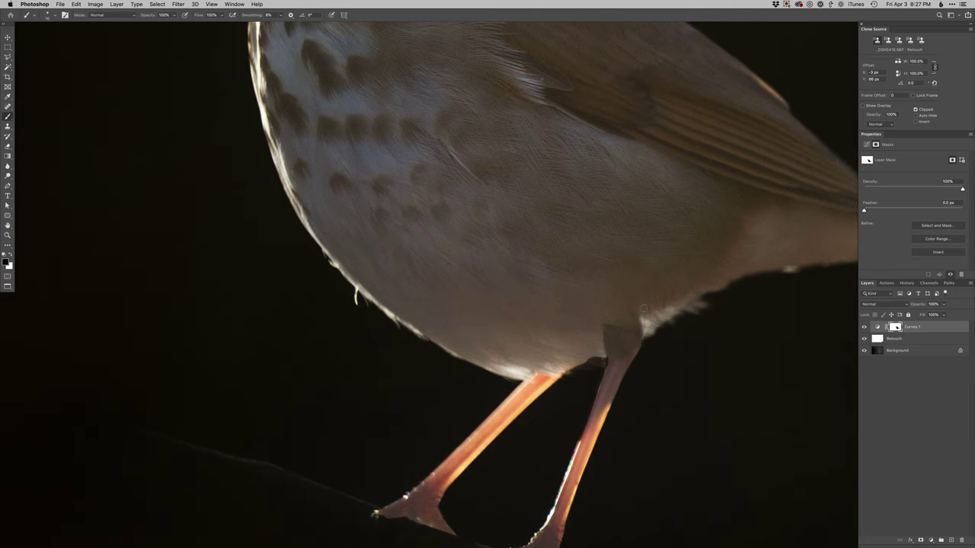
left_click_drag(603, 363, 601, 363)
Load the Curves 1 mask as a selection with the whole photo in view.
key("super+0")
left_click(897, 330, "super")
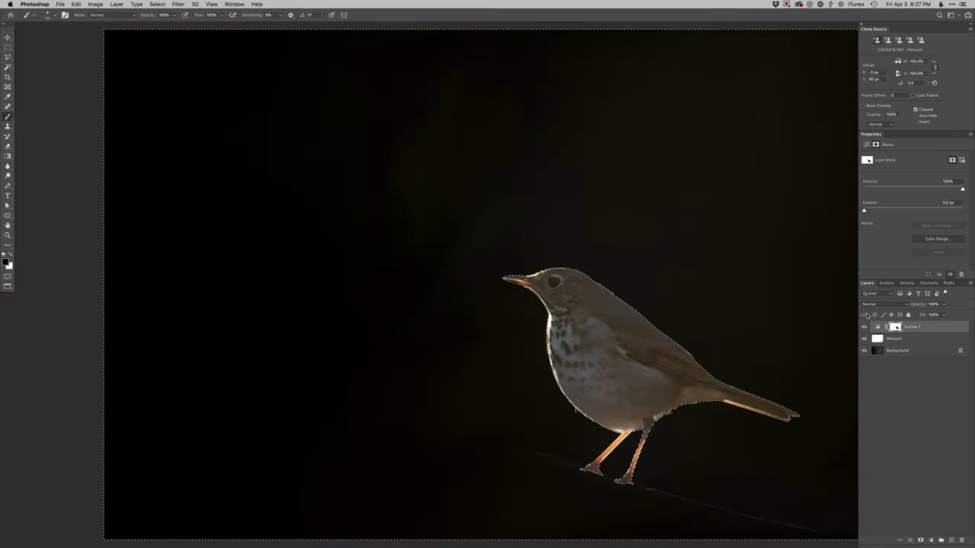
Invert the selection to the bird, store it as the mask of a Curves layer named "selection", and hide that layer.
key("shift+super+n")
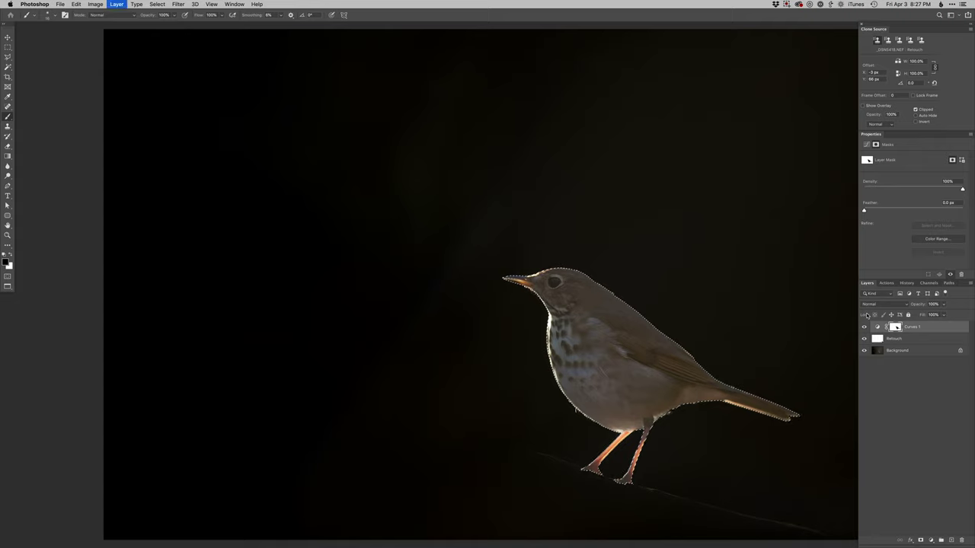
type("selection")
key("Return")
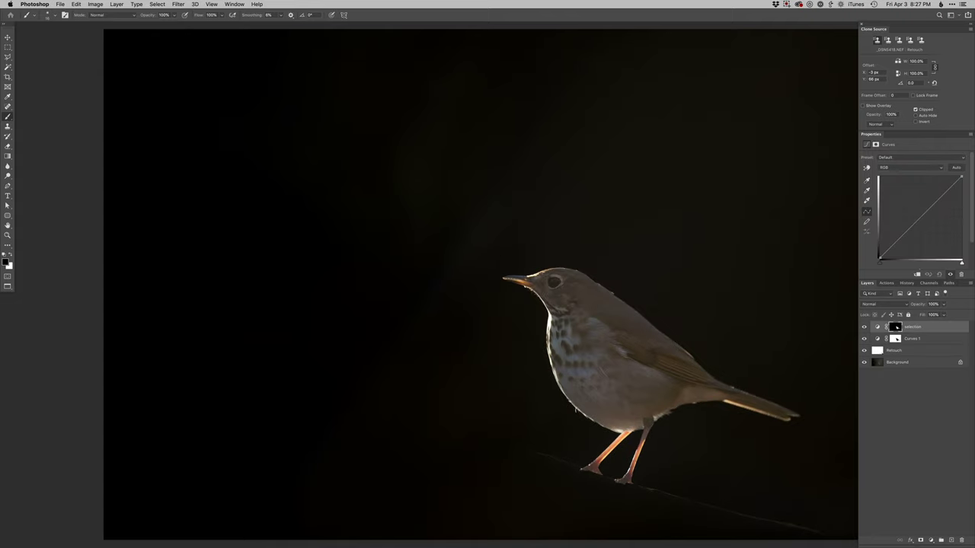
left_click(864, 327)
Add a Curves layer above Retouch, move its black point inward and slightly lift the highlights for more contrast.
left_click(895, 338)
key("super+0")
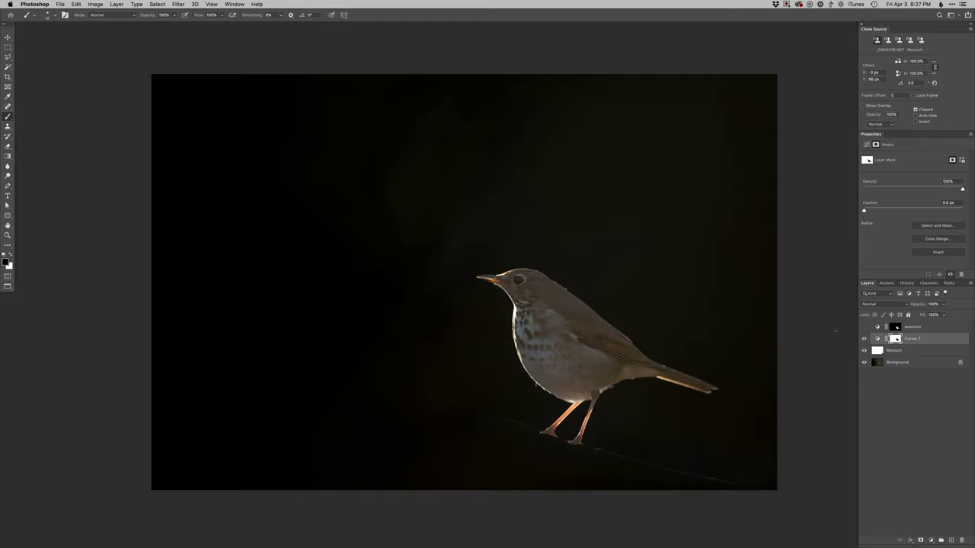
key("alt+bracketleft")
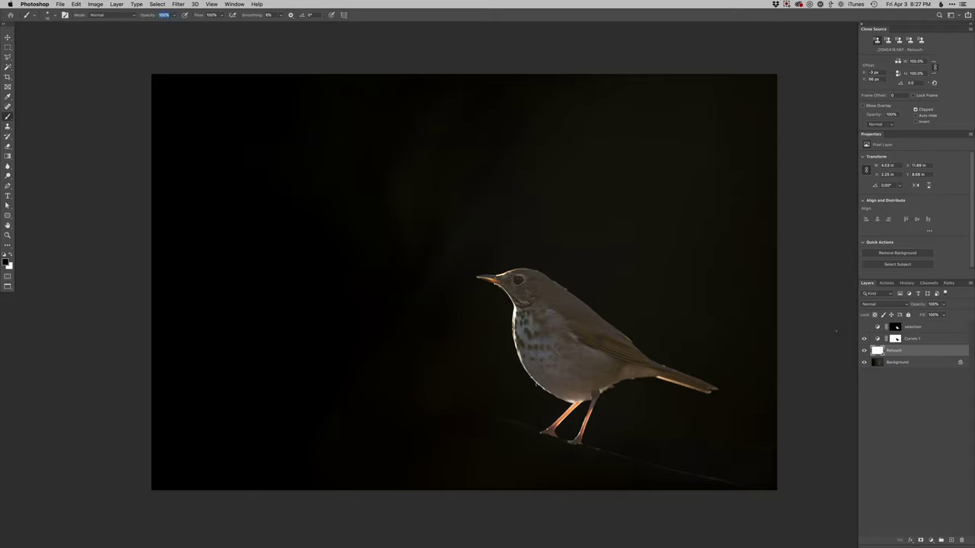
key("super+shift+m")
key("Return")
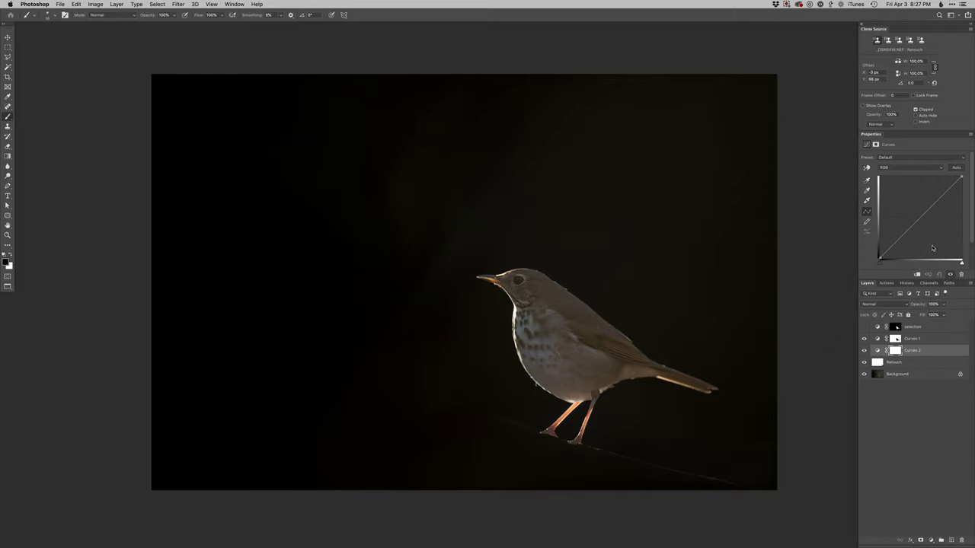
left_click_drag(880, 258, 887, 265)
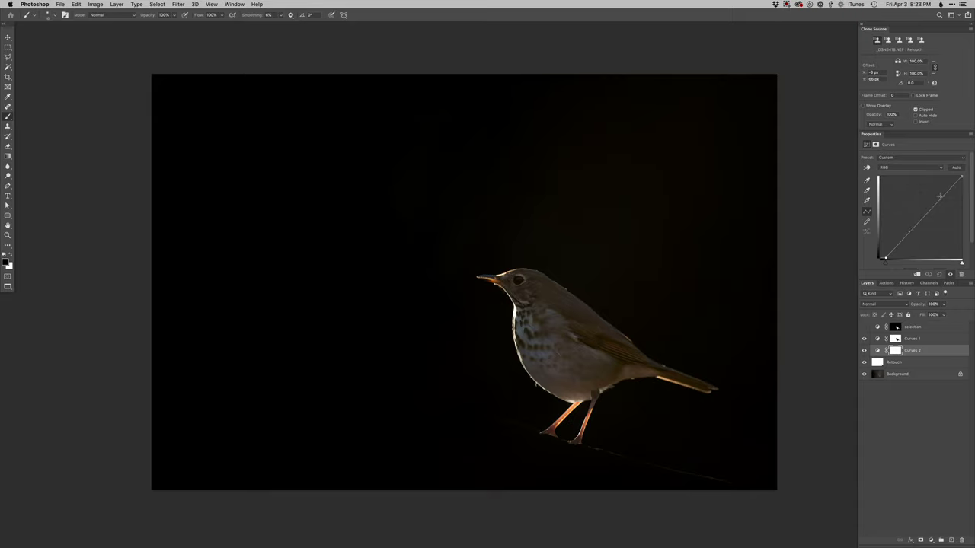
left_click_drag(940, 197, 938, 198)
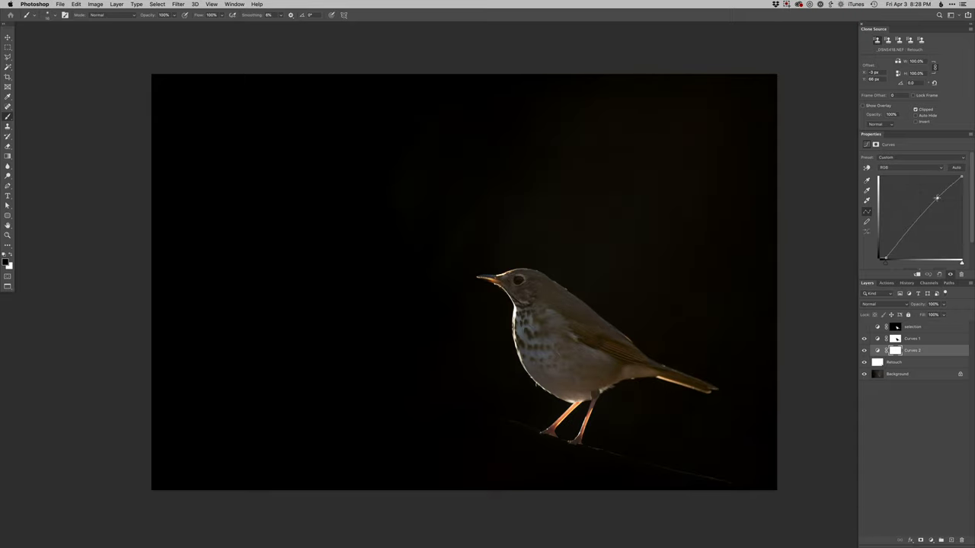
Ease the Curves 1 curve so the background is less dark, and compare the photo with that layer hidden and shown.
left_click(879, 338)
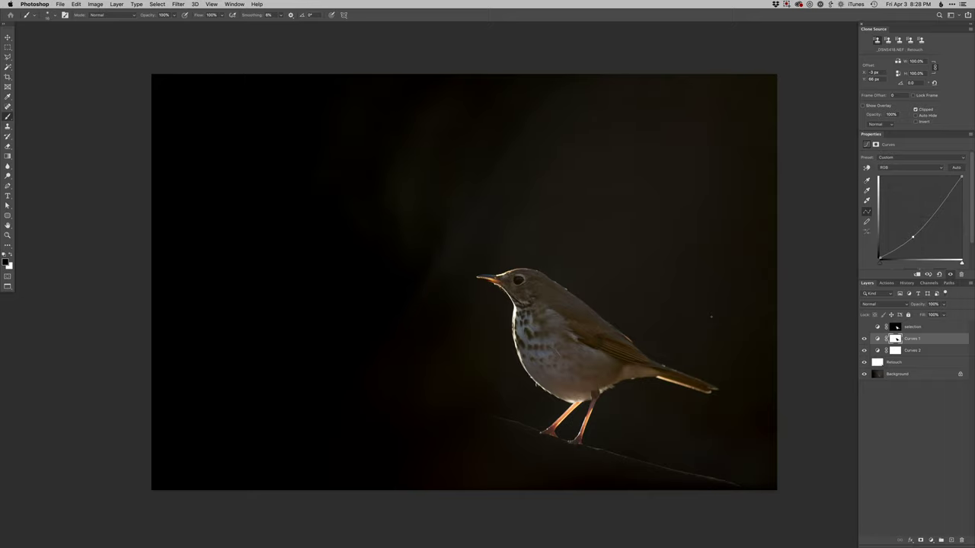
left_click(614, 346, "alt+super")
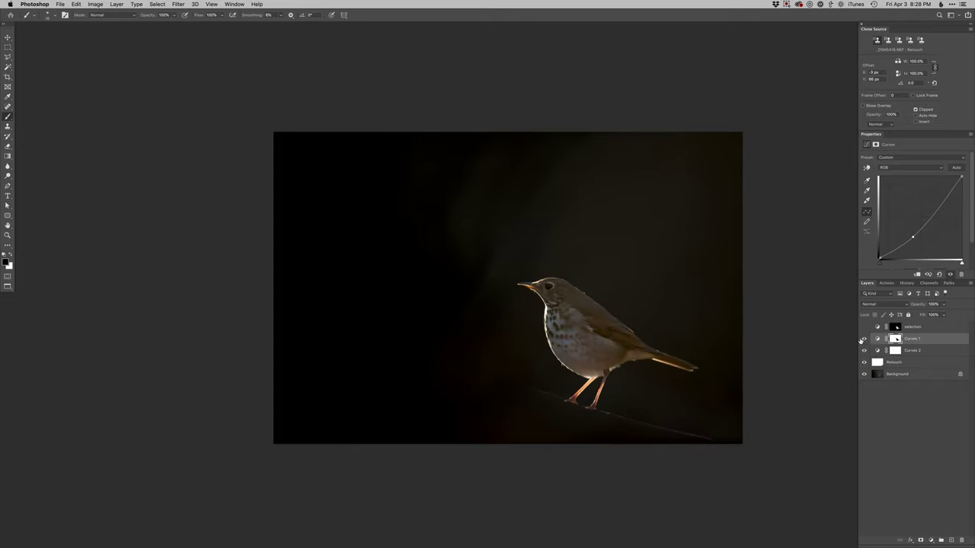
left_click(864, 339)
left_click(864, 340)
left_click(864, 340)
left_click(864, 340)
Add a Curves layer above Curves 1, raise its highlights while anchoring the shadows, and invert its mask to black.
left_click(877, 351)
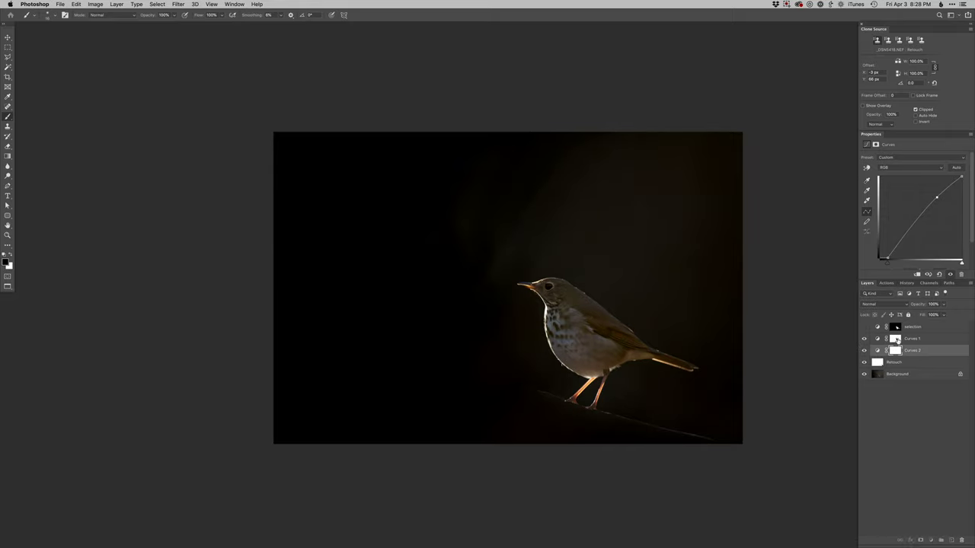
left_click(895, 338)
right_click(547, 405)
mouse_move(547, 405)
left_mouse_down()
mouse_move(592, 410)
mouse_move(538, 348)
left_mouse_up()
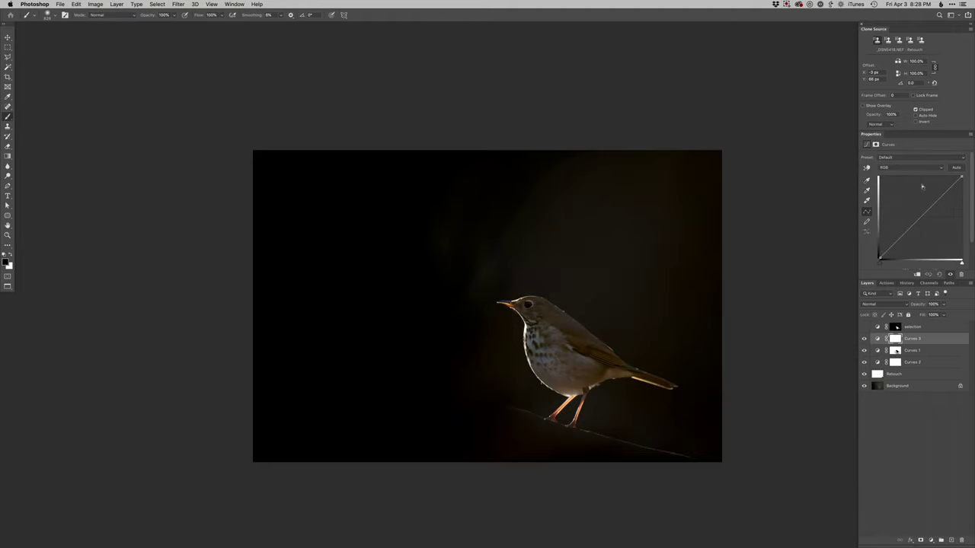
left_click_drag(938, 197, 933, 191)
left_click(898, 235)
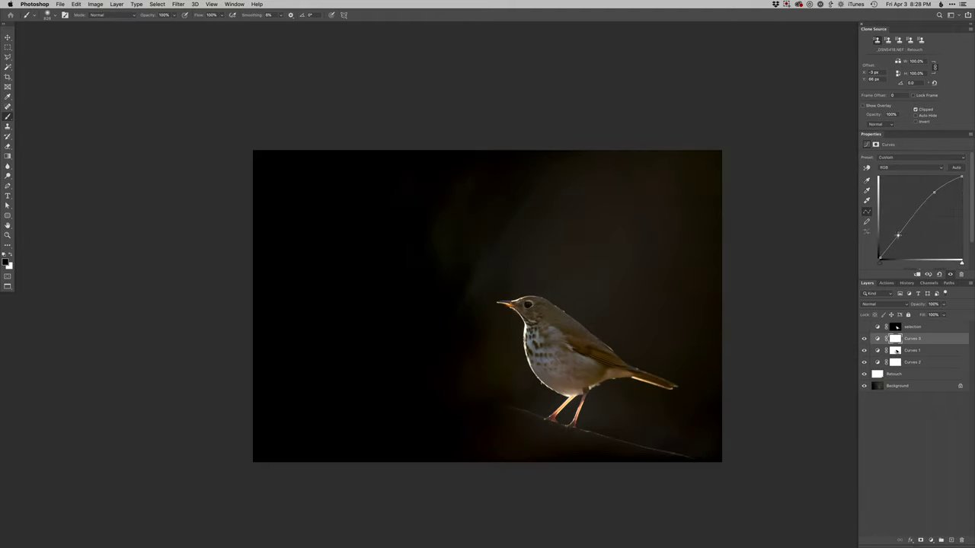
key("super+plus")
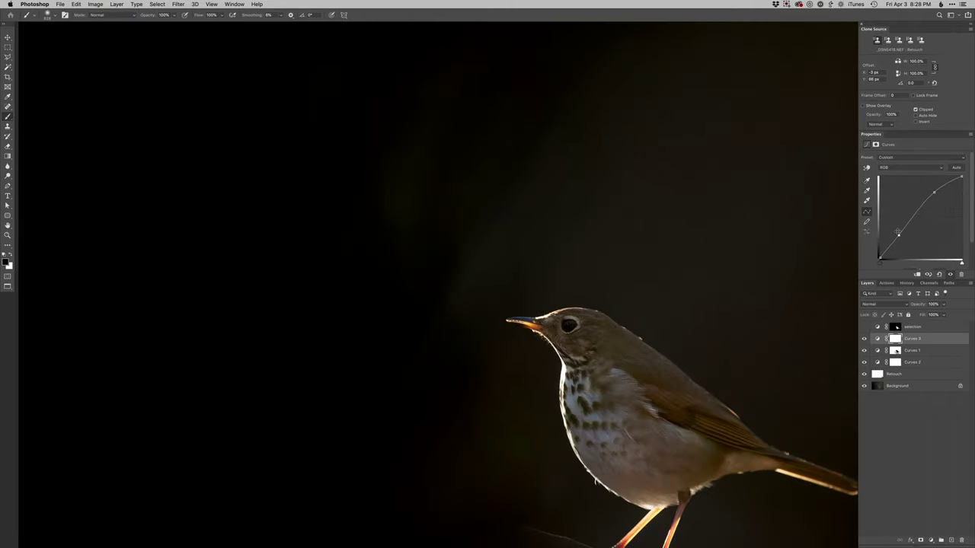
key("super+i")
Load the selection layer's mask, paint white on the Curves 3 mask over the bird's face with a soft brush, and deselect.
key("super+plus")
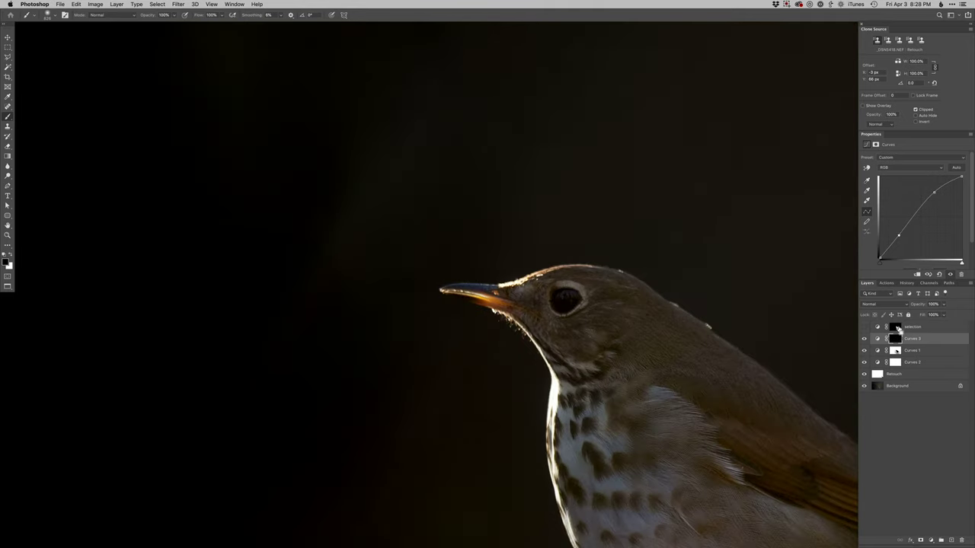
left_click(895, 337)
key("super+plus")
right_click(590, 347)
left_click(590, 382)
left_click(570, 379)
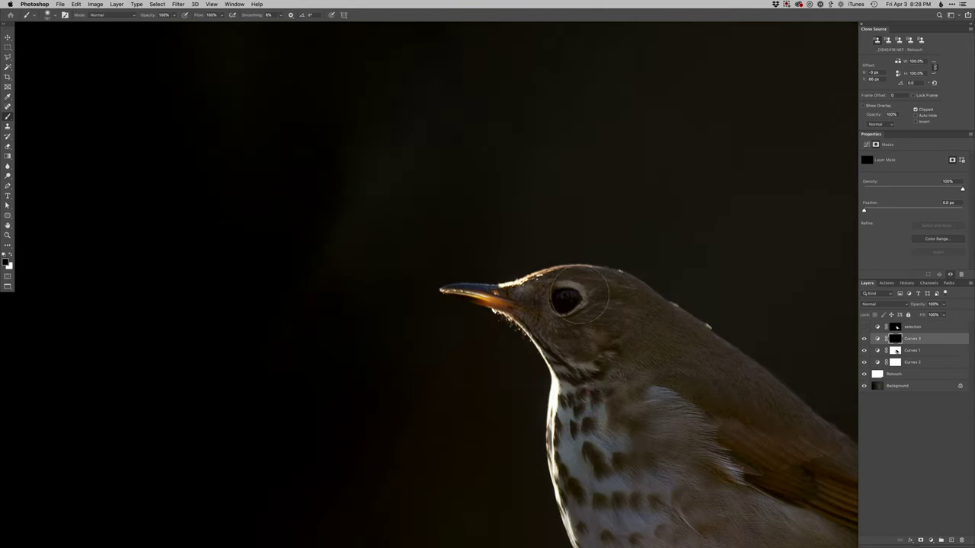
key("x")
key("super+d")
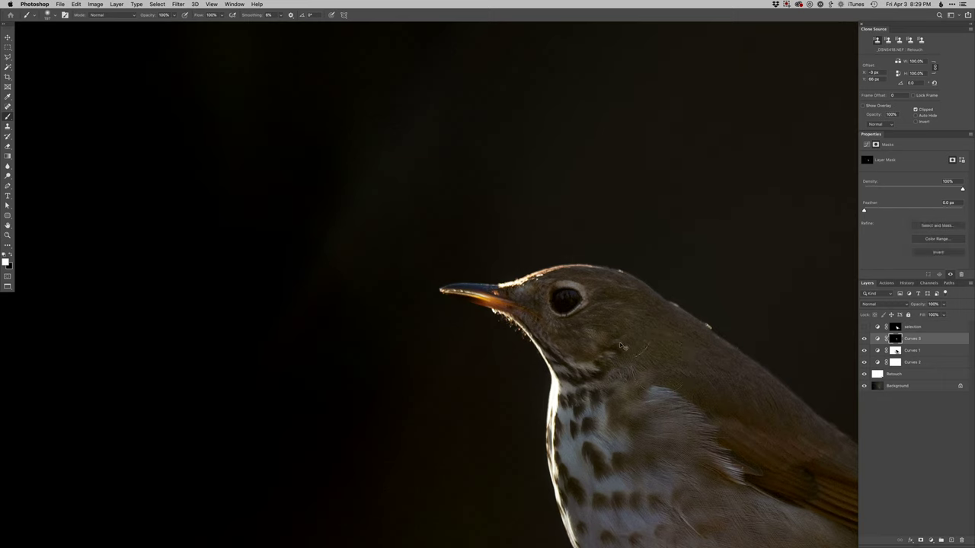
Create a Dodge Curves layer with a black mask and paint white along the beak with a small brush.
key("F2")
left_click_drag(583, 309, 561, 309, "ctrl+alt")
left_click_drag(578, 296, 571, 297, "ctrl+alt")
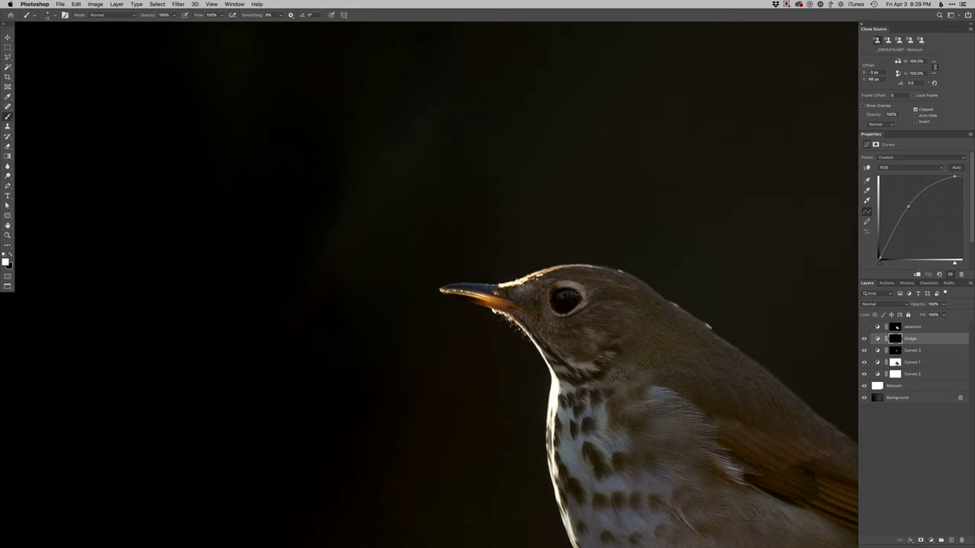
left_click_drag(474, 297, 509, 307)
Touch up the Curves 1 mask around the bird's feet and the perch with a soft brush, alternating black and white.
scroll(526, 297, "down", 5)
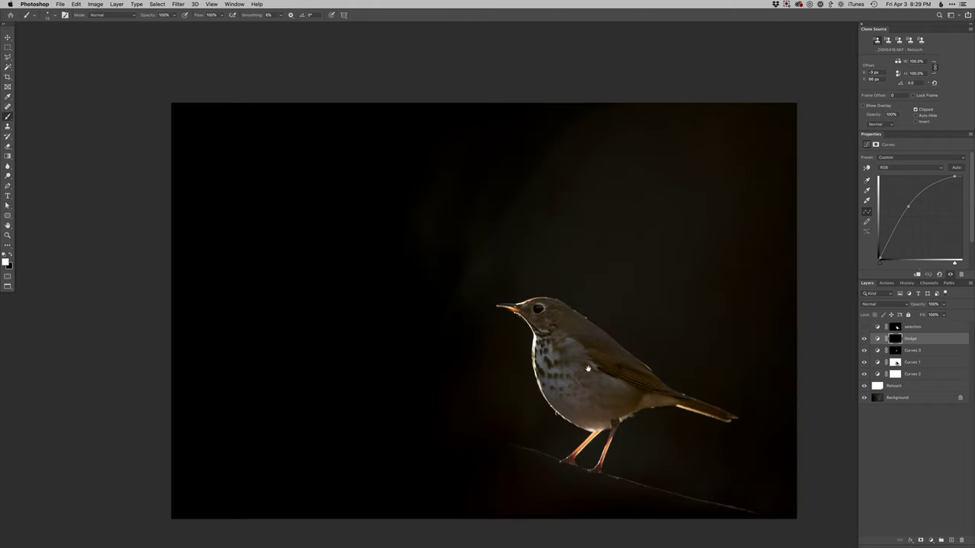
left_click_drag(585, 414, 597, 374)
scroll(600, 414, "up", 1)
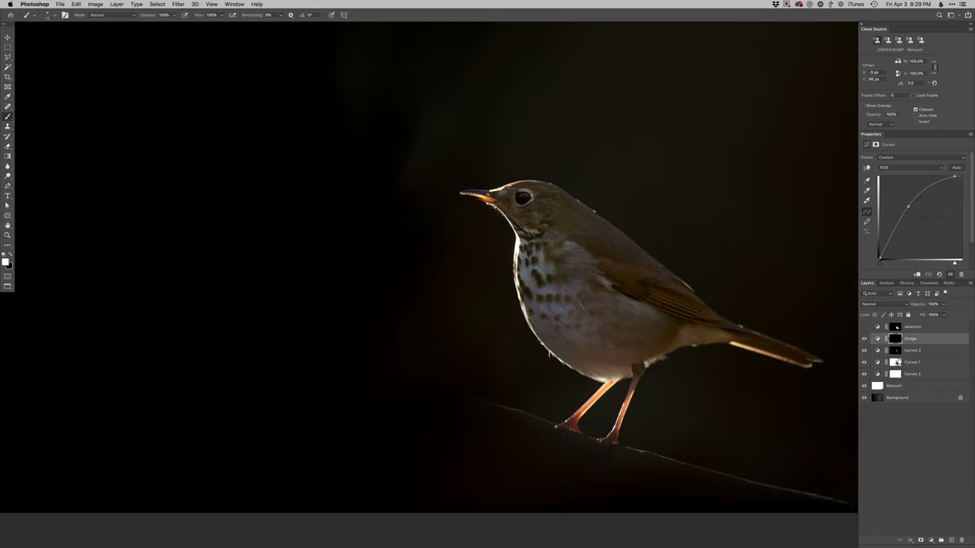
left_click(895, 363)
mouse_move(591, 437)
left_mouse_down("ctrl+alt")
mouse_move(607, 437)
mouse_move(569, 415)
left_mouse_up("ctrl+alt")
scroll(570, 415, "down", 2)
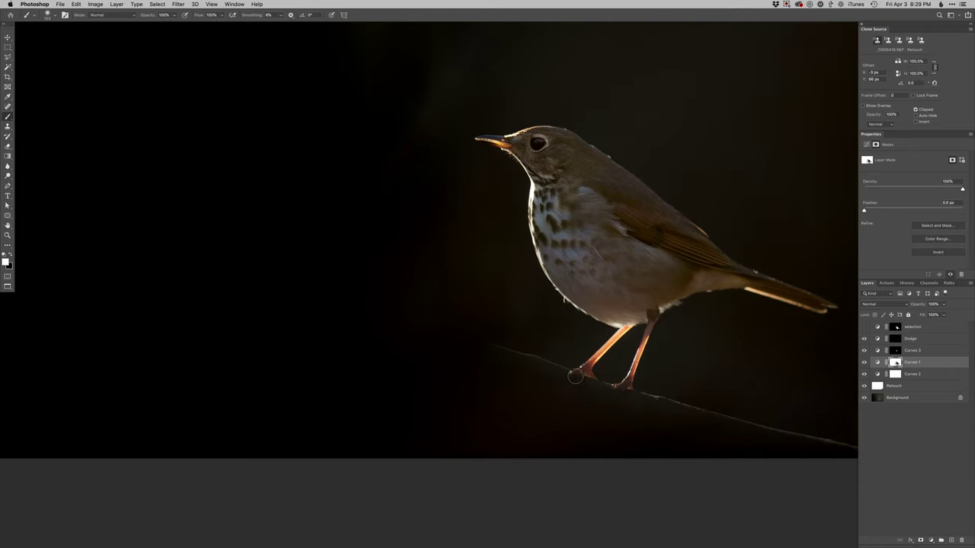
key("x")
left_click(586, 392)
key("x")
key("x")
key("x")
Compare the Background layer alone with all edits shown, and review the overall photo at different magnifications.
left_click(863, 398, "alt")
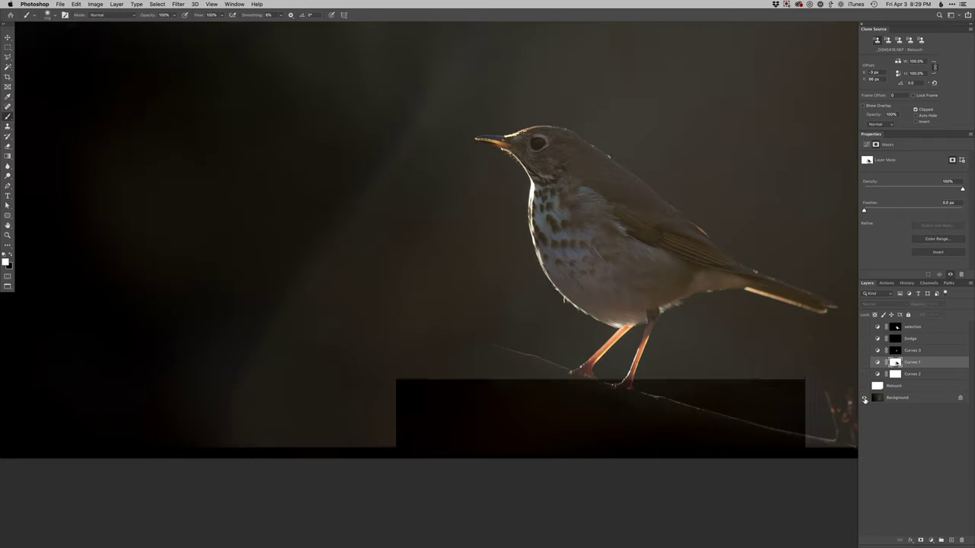
left_click(864, 398, "alt")
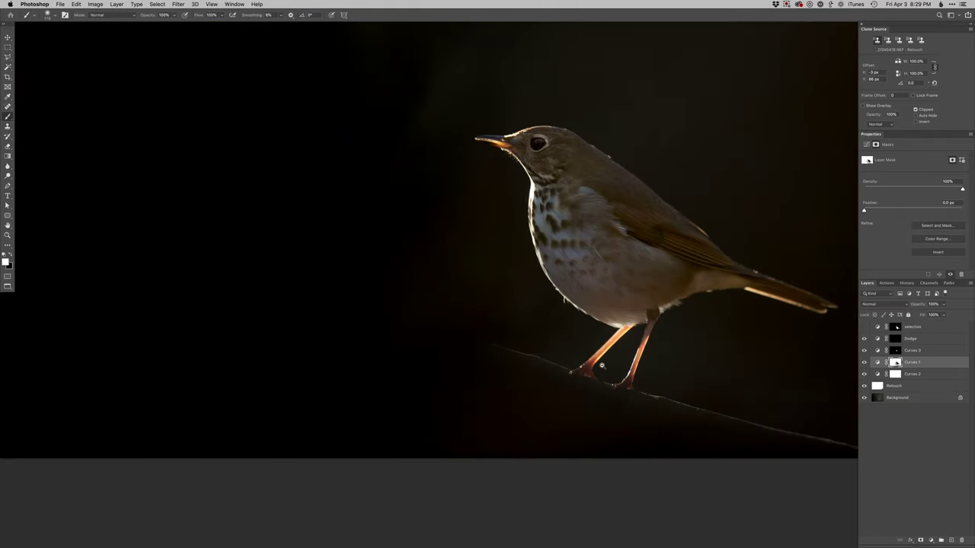
key("super+minus")
key("super+minus")
left_click_drag(610, 397, 601, 404)
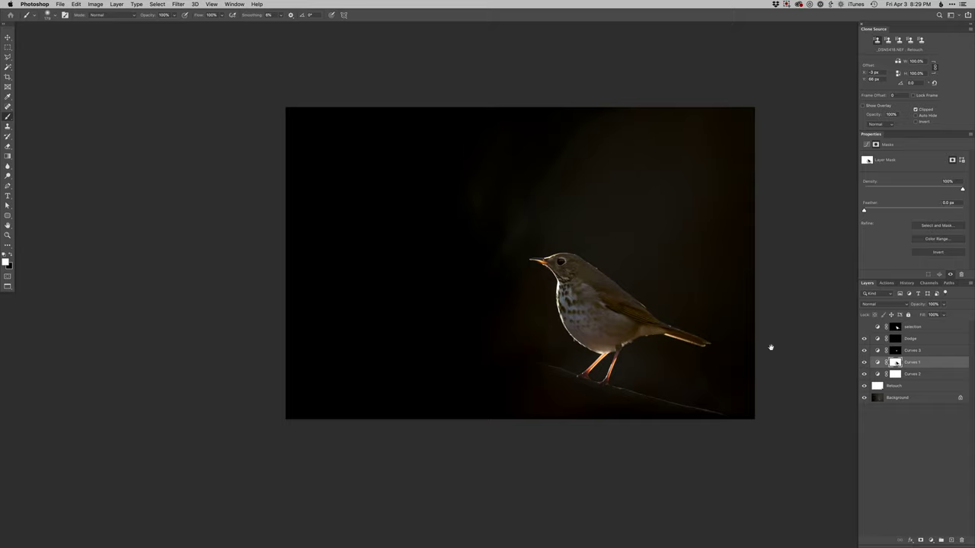
left_click(658, 411, "super")
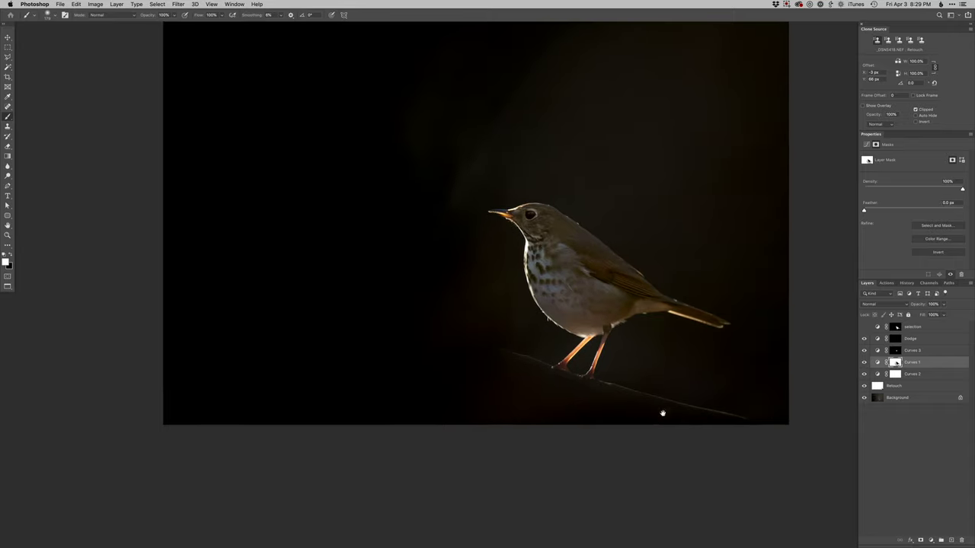
left_click_drag(663, 413, 648, 475)
scroll(649, 475, "down", 3)
left_click_drag(642, 361, 631, 401)
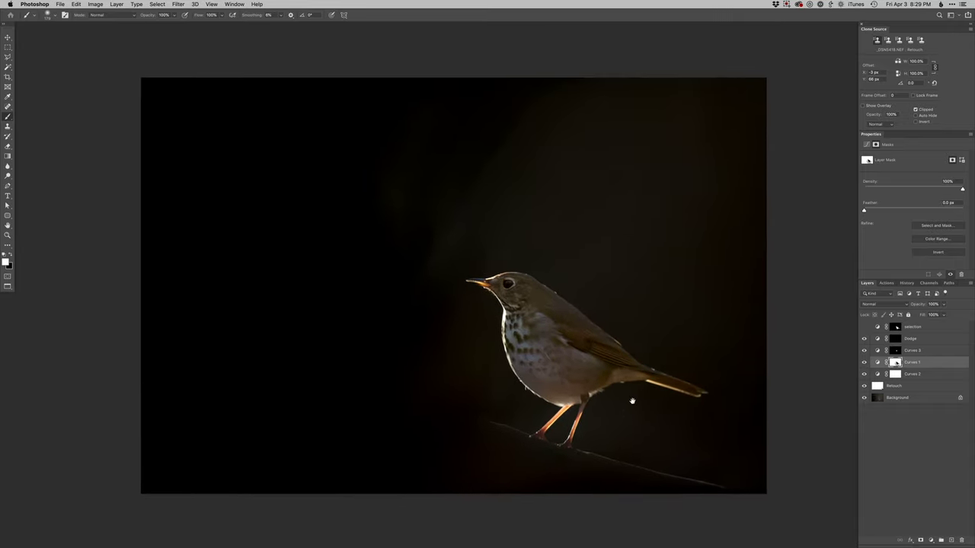
Add a Curves layer above Curves 1, pull its midtones down to darken, and invert its mask to black.
left_click(632, 400, "alt")
key("super+shift+m")
key("Return")
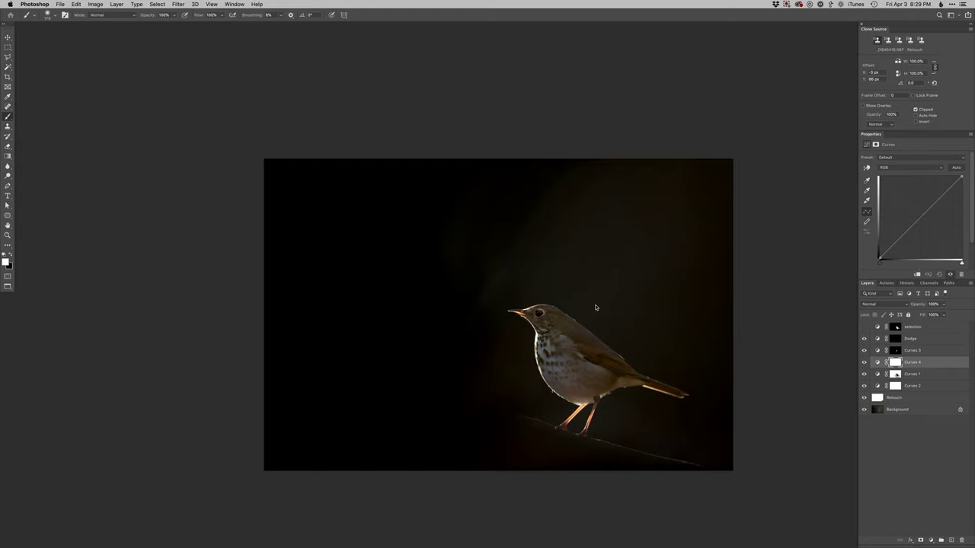
left_click_drag(918, 222, 924, 220)
key("super+i")
Paint white on the Curves 4 mask over the brighter background behind the bird and near the lower end of the branch.
left_click_drag(601, 266, 681, 284)
key("bracketleft")
key("bracketleft")
key("bracketleft")
key("bracketleft")
key("bracketleft")
key("bracketleft")
mouse_move(693, 454)
left_mouse_down()
mouse_move(714, 455)
mouse_move(709, 462)
left_mouse_up()
View the whole photo and compare the original Background layer with the complete layer stack including Curves 4.
key("super+0")
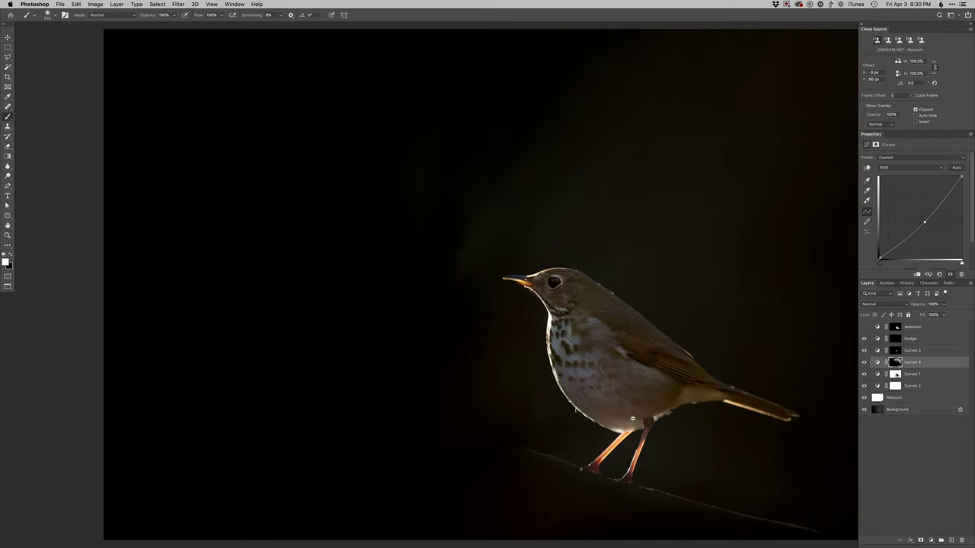
left_click(633, 419, "alt")
left_click(865, 411, "alt")
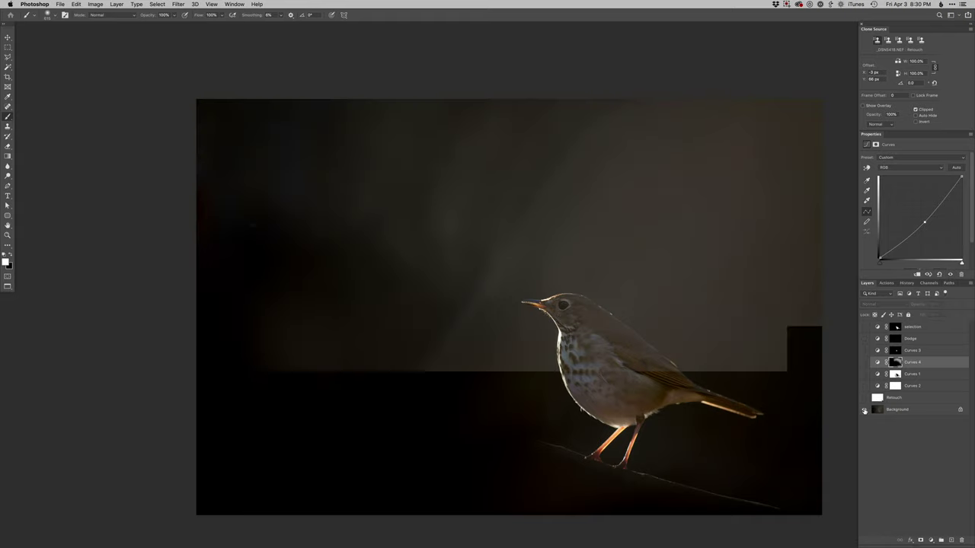
left_click(864, 410, "alt")
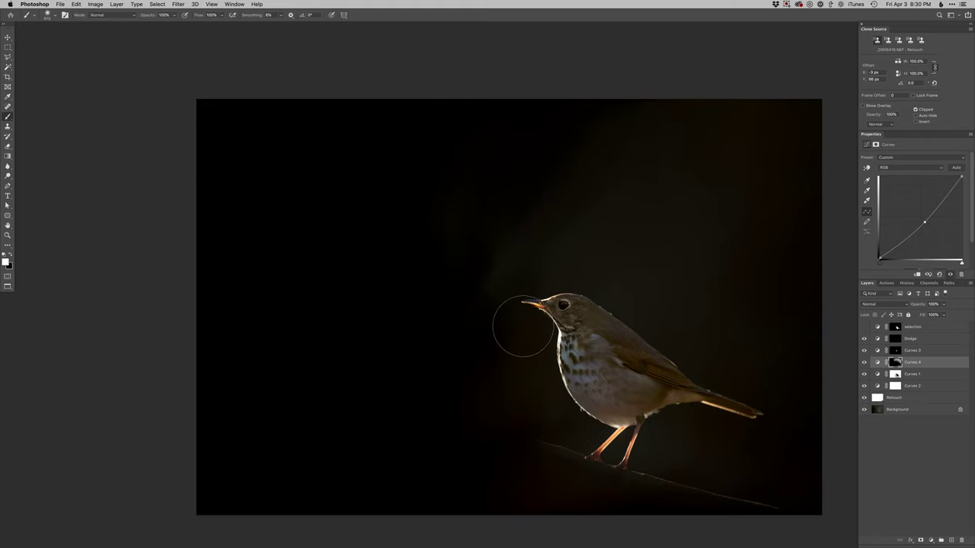
Save the layered _DSN5418.psd, close it and switch to Lightroom Classic.
key("super+Tab")
key("f")
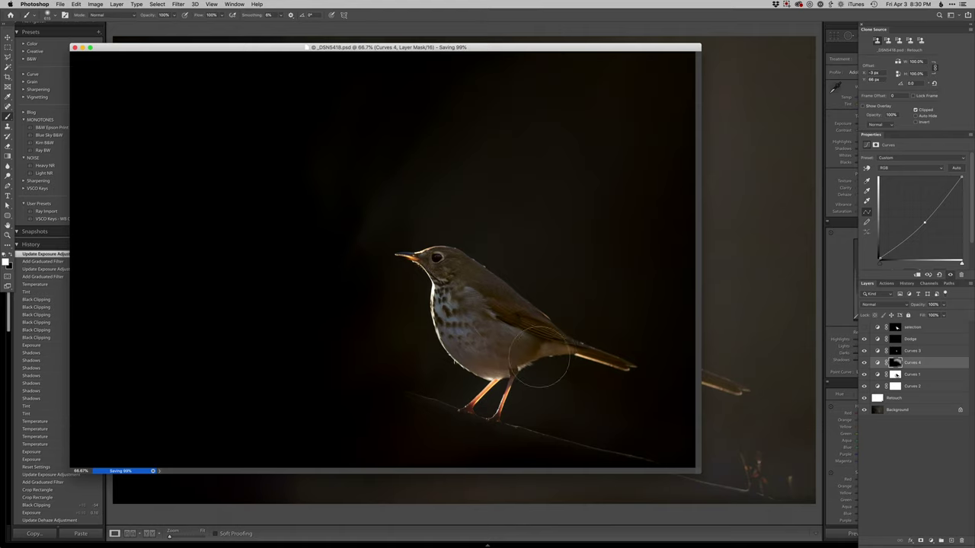
left_click_drag(414, 347, 360, 348)
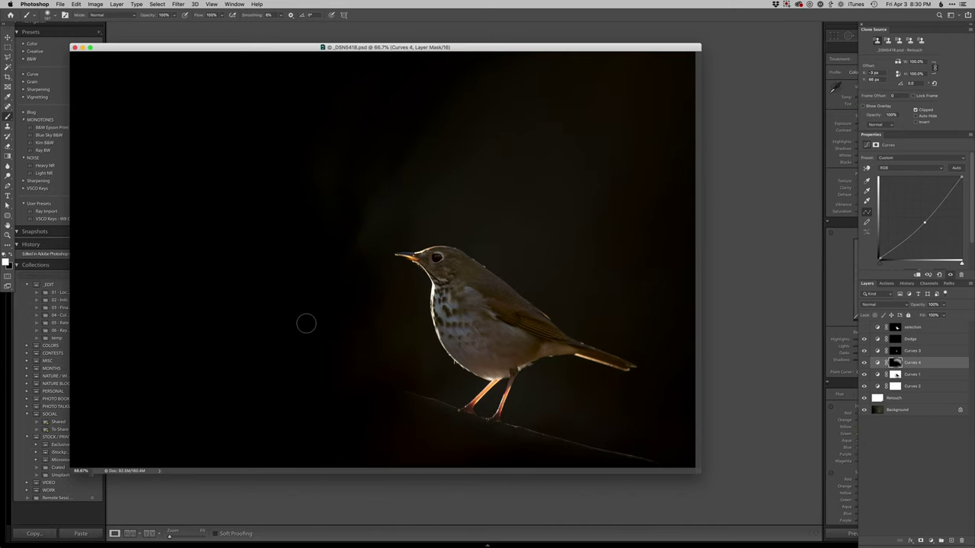
key("super+w")
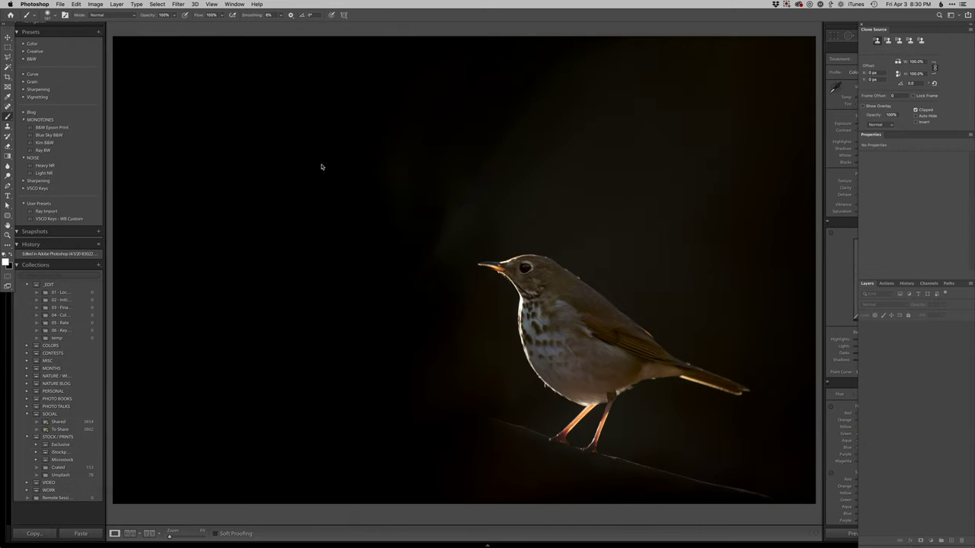
left_click(418, 31)
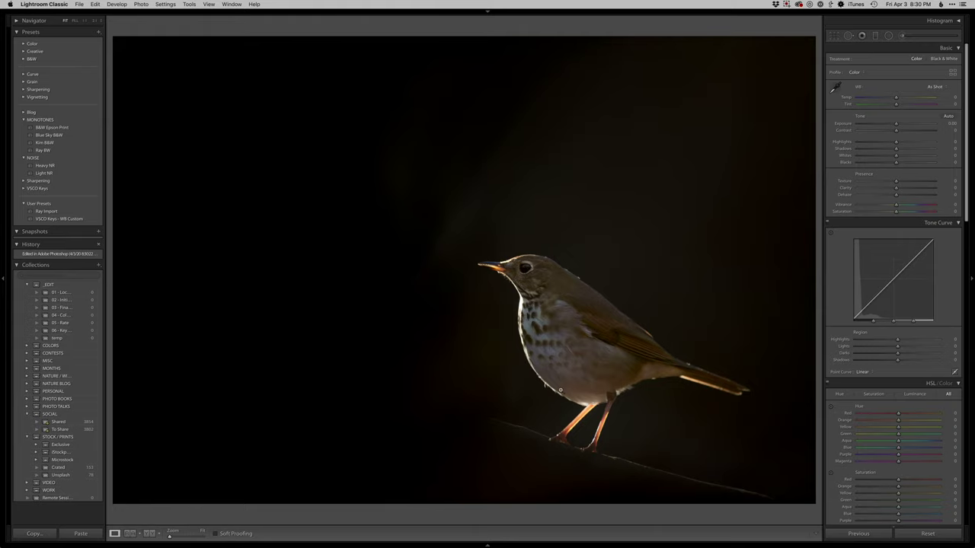
Return to the library grid and open the original hermit thrush capture in the Develop module.
key("g")
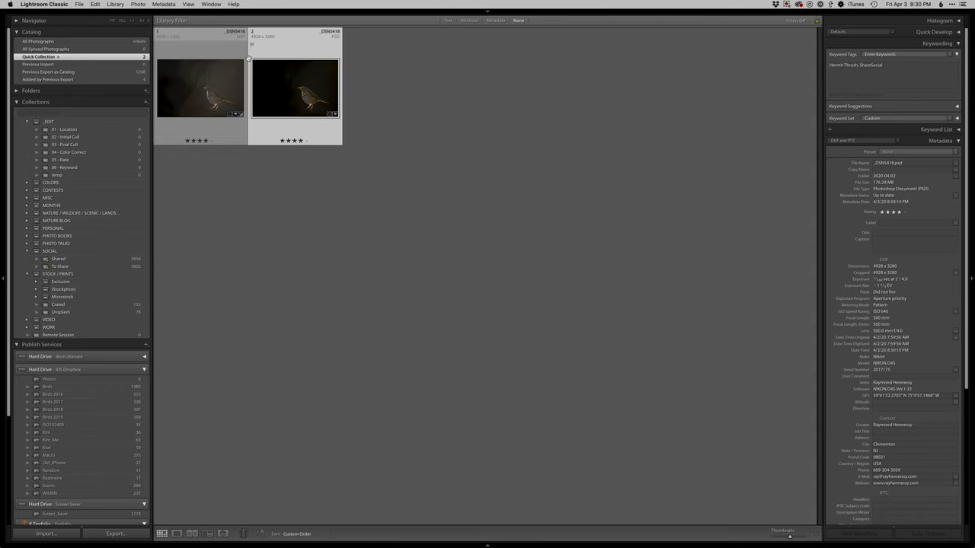
left_click(209, 81)
key("d")
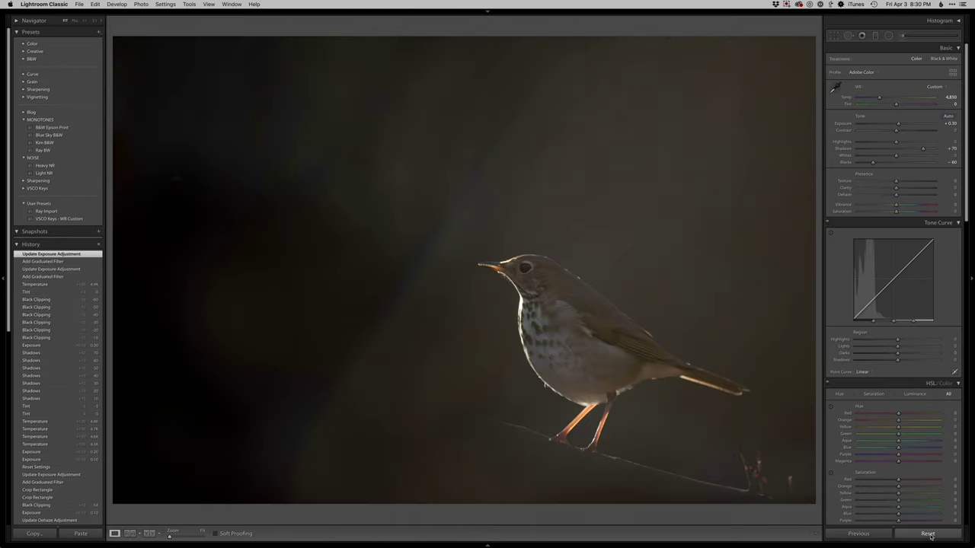
Reset the original capture's Develop settings and compare it side by side with the edited PSD in Survey view, with side panels hidden.
left_click(927, 534)
key("g")
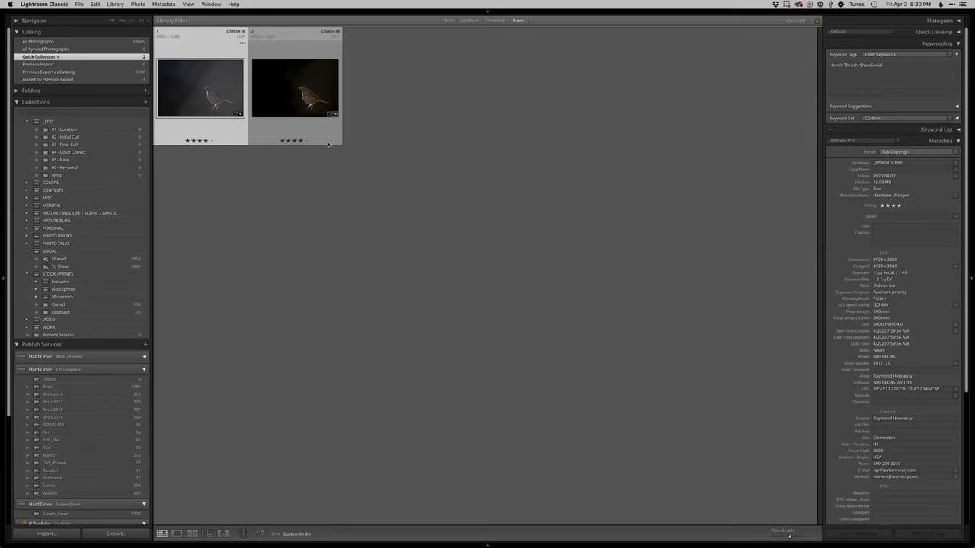
left_click(290, 83, "shift")
key("n")
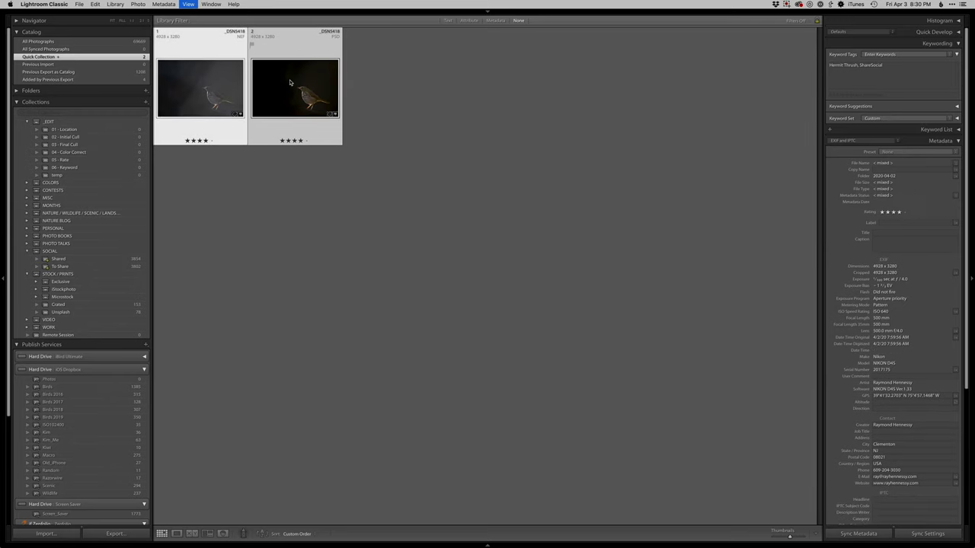
key("Tab")
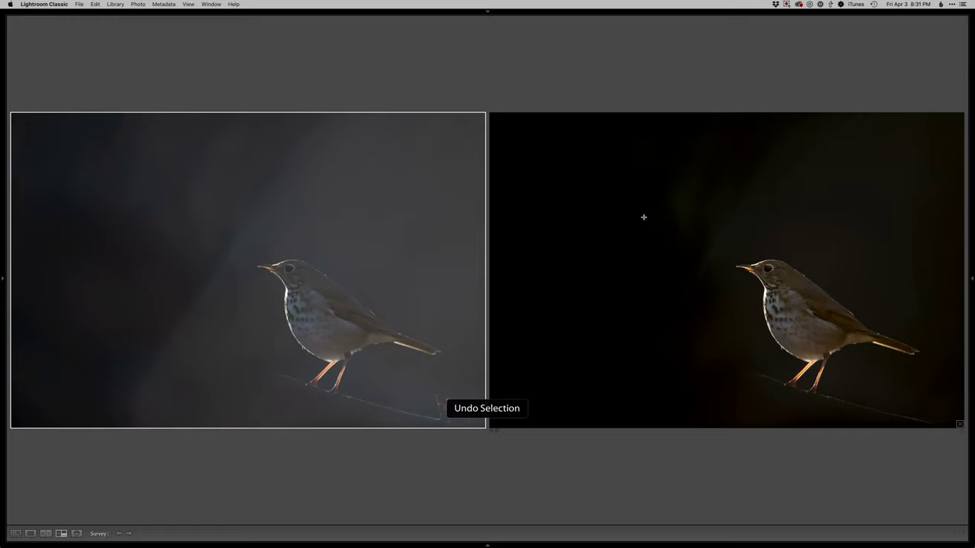
Undo the reset of the original capture's Develop settings and return to the library grid.
key("d")
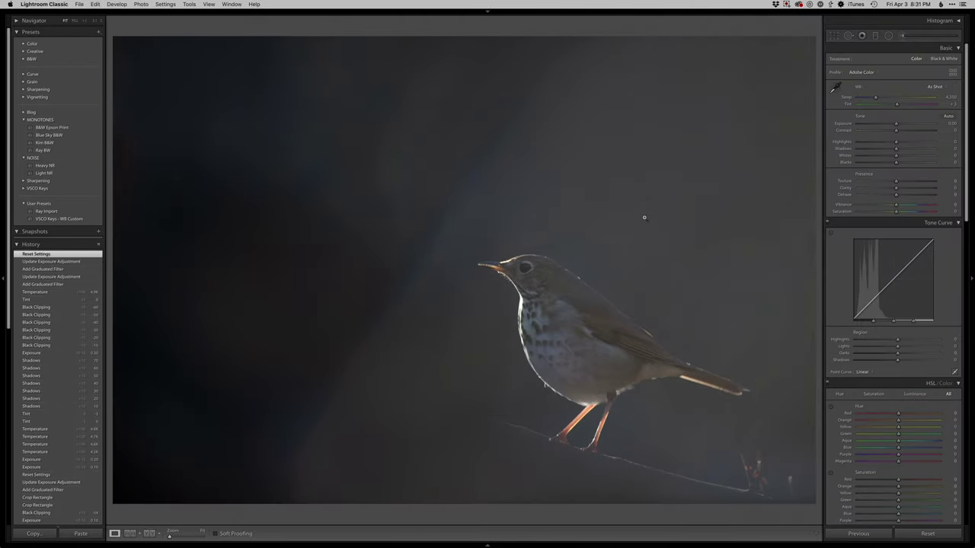
key("super+z")
key("g")
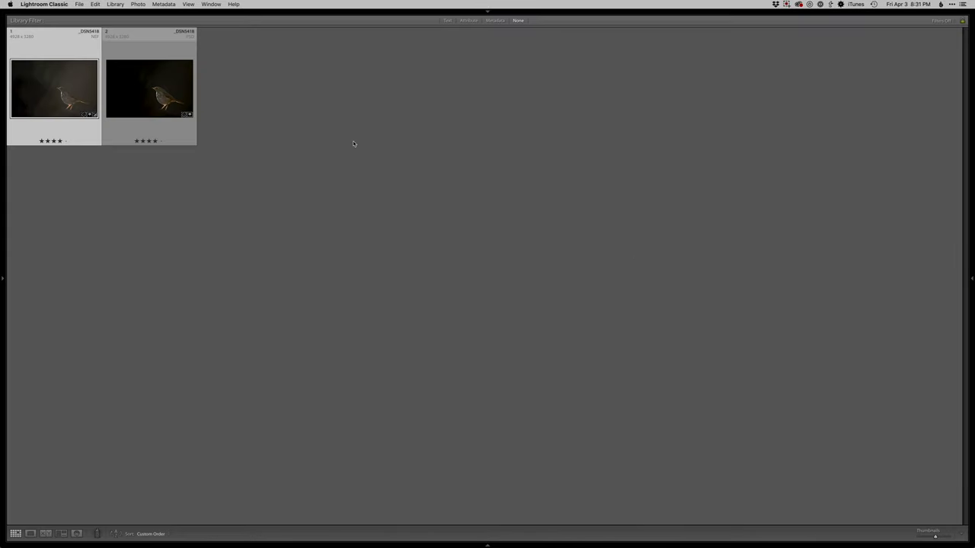
Compare the Lightroom-adjusted raw capture with the edited PSD in Survey view, and show the PSD alone in full screen.
key("super+a")
key("n")
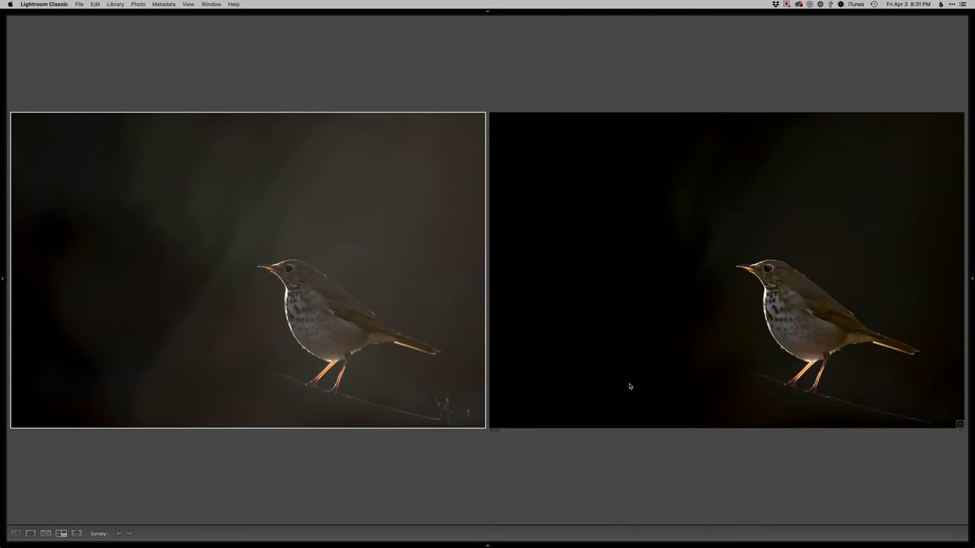
double_click(630, 387)
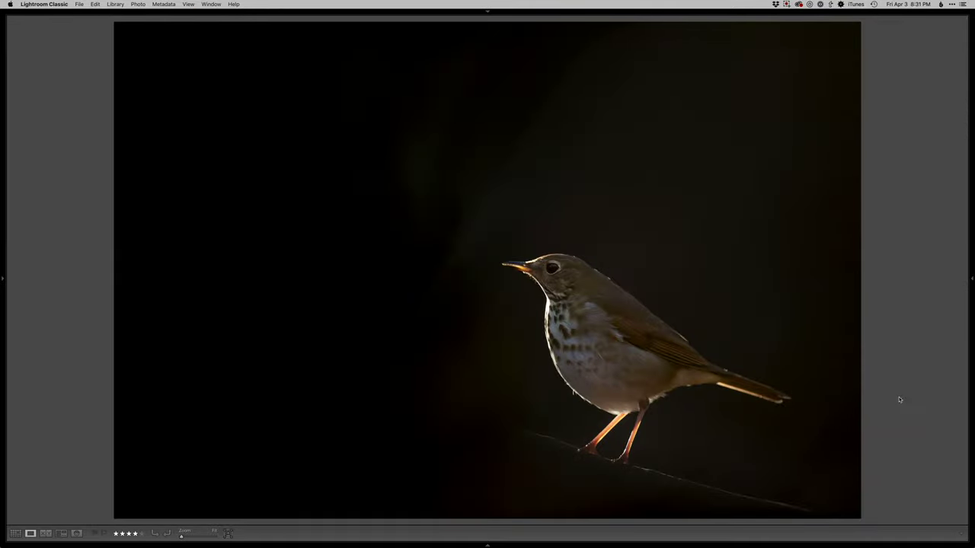
key("f")
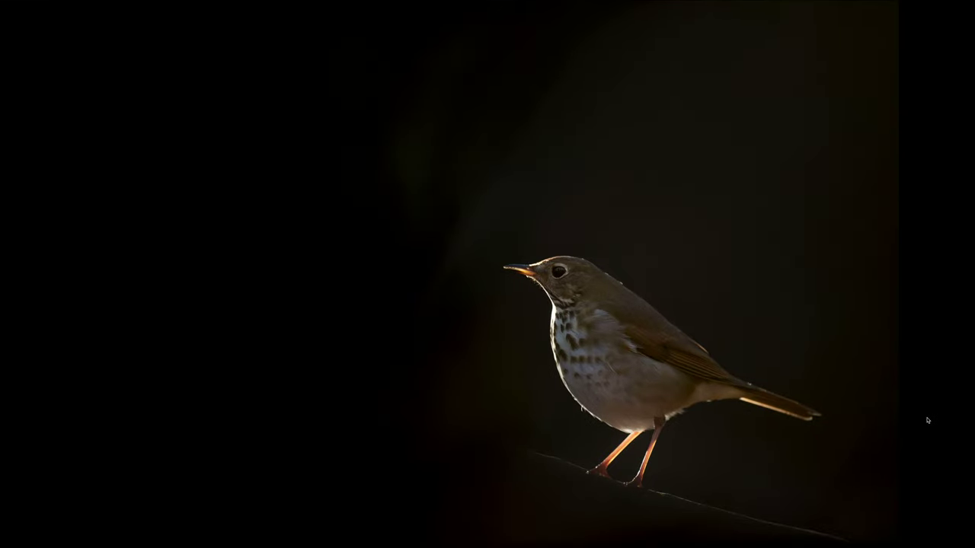